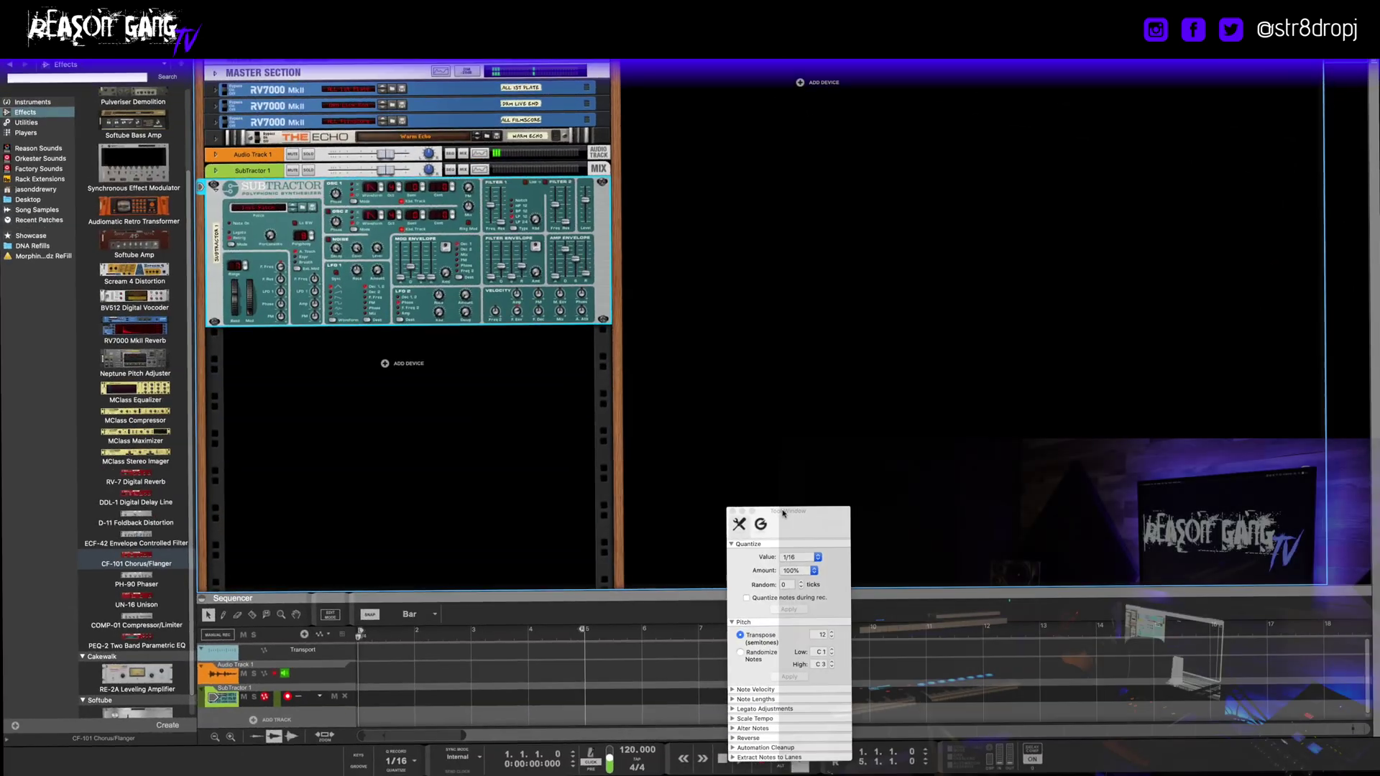
- Reset the SubTractor to its default patch and start recording on its track
drag(780, 511, 1138, 128)
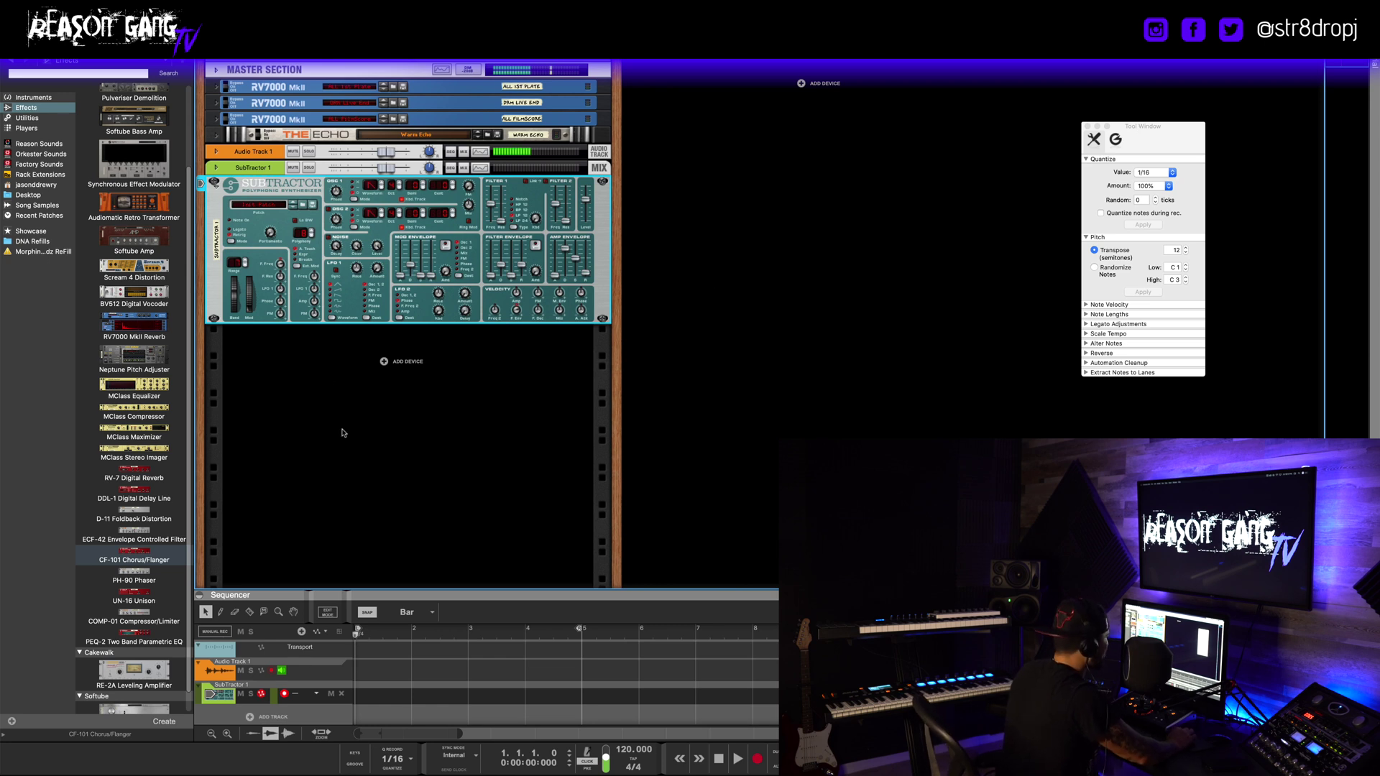
right_click(280, 222)
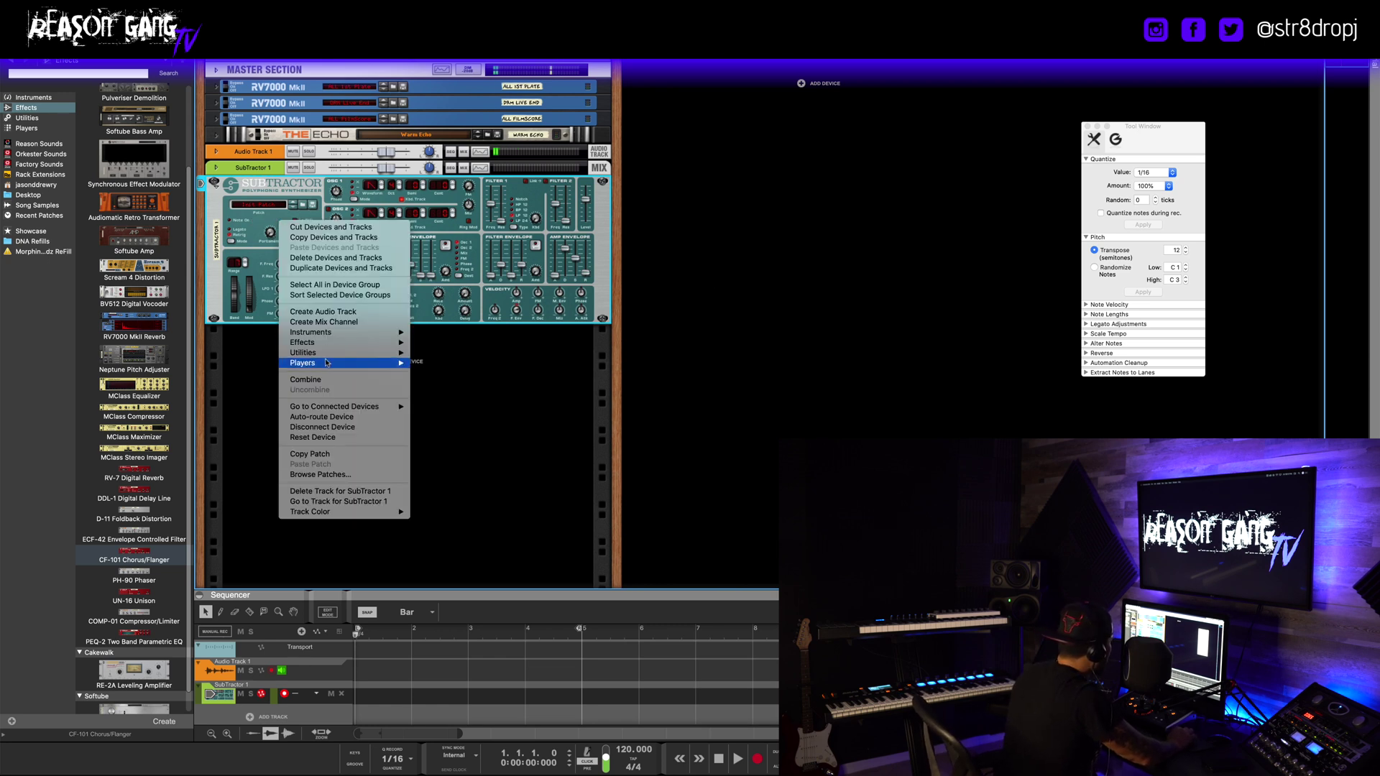
click(332, 438)
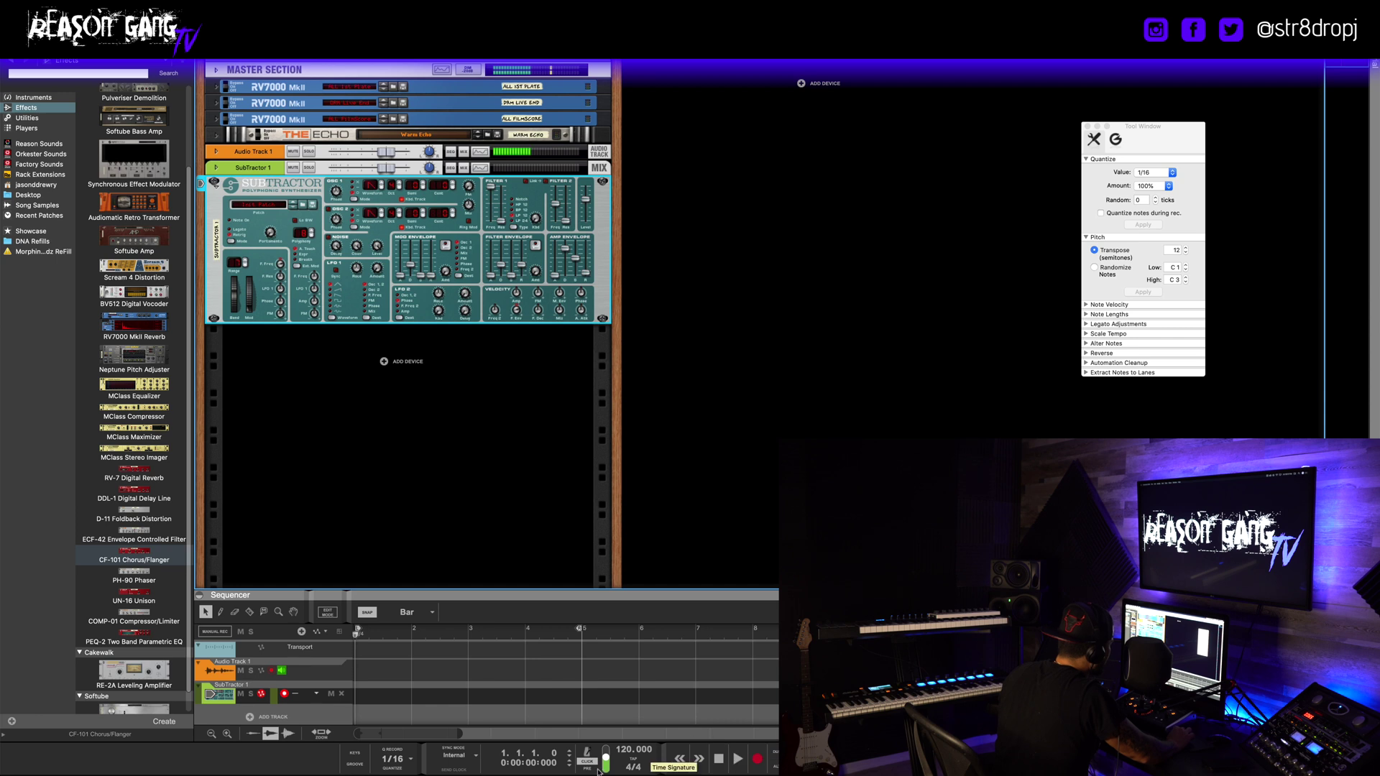
click(758, 759)
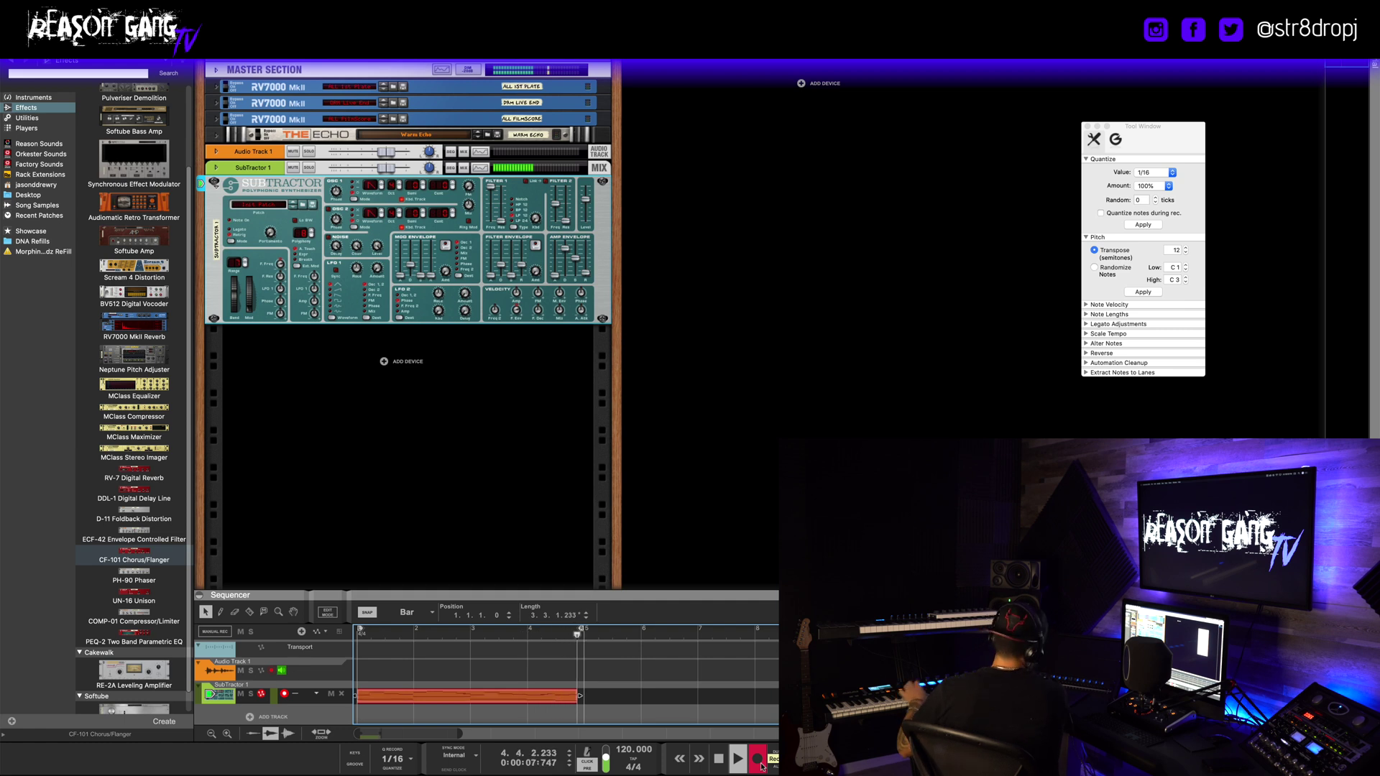
- Stop recording and quantize the new SubTractor clip to 1/8 notes
click(759, 763)
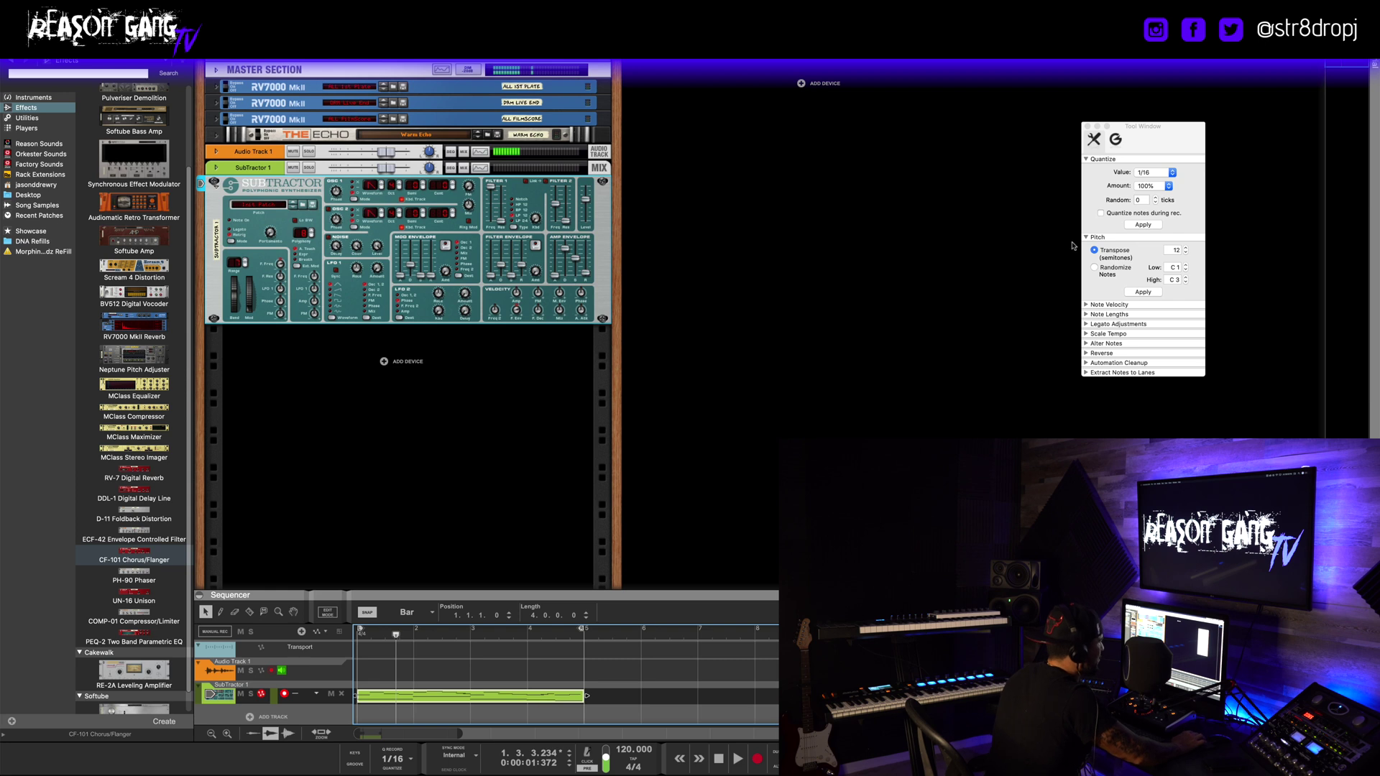
click(1159, 173)
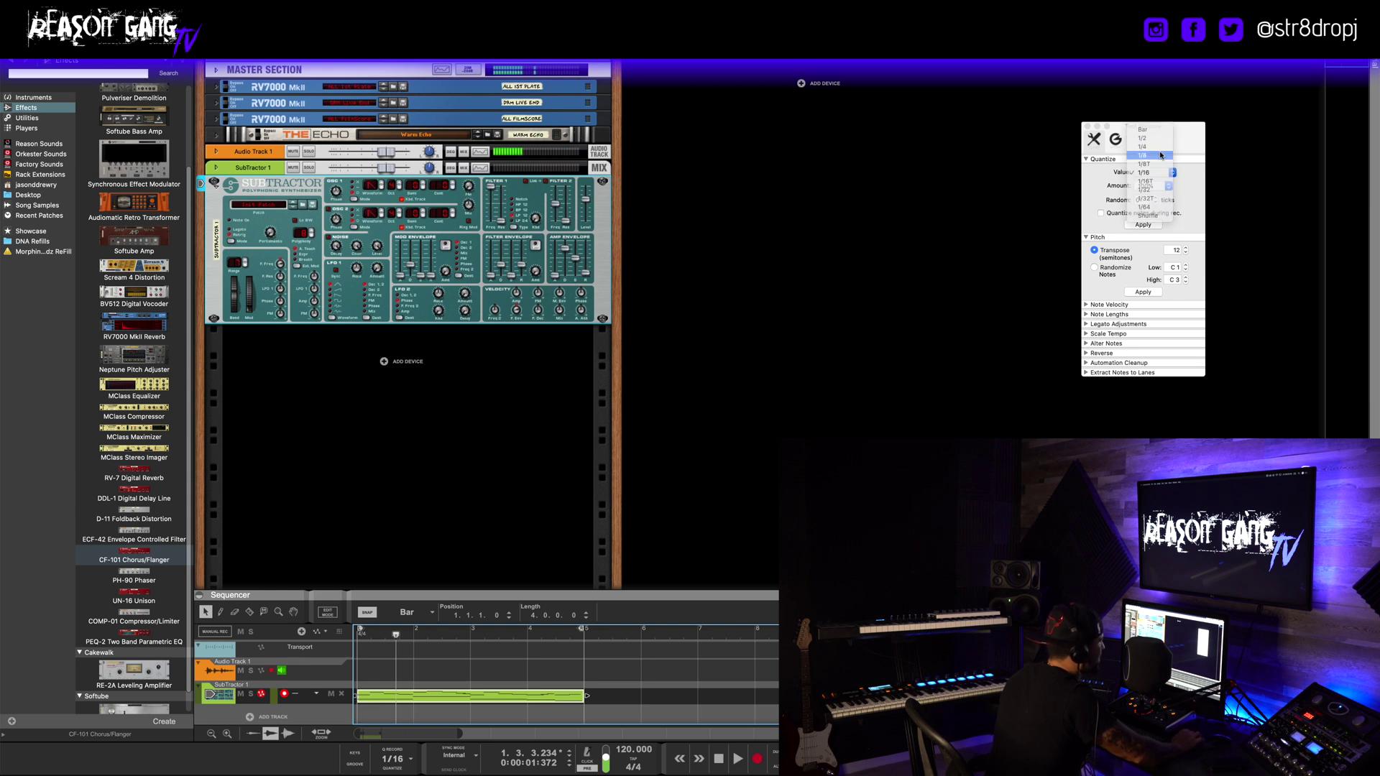
click(1149, 163)
click(1143, 224)
click(719, 759)
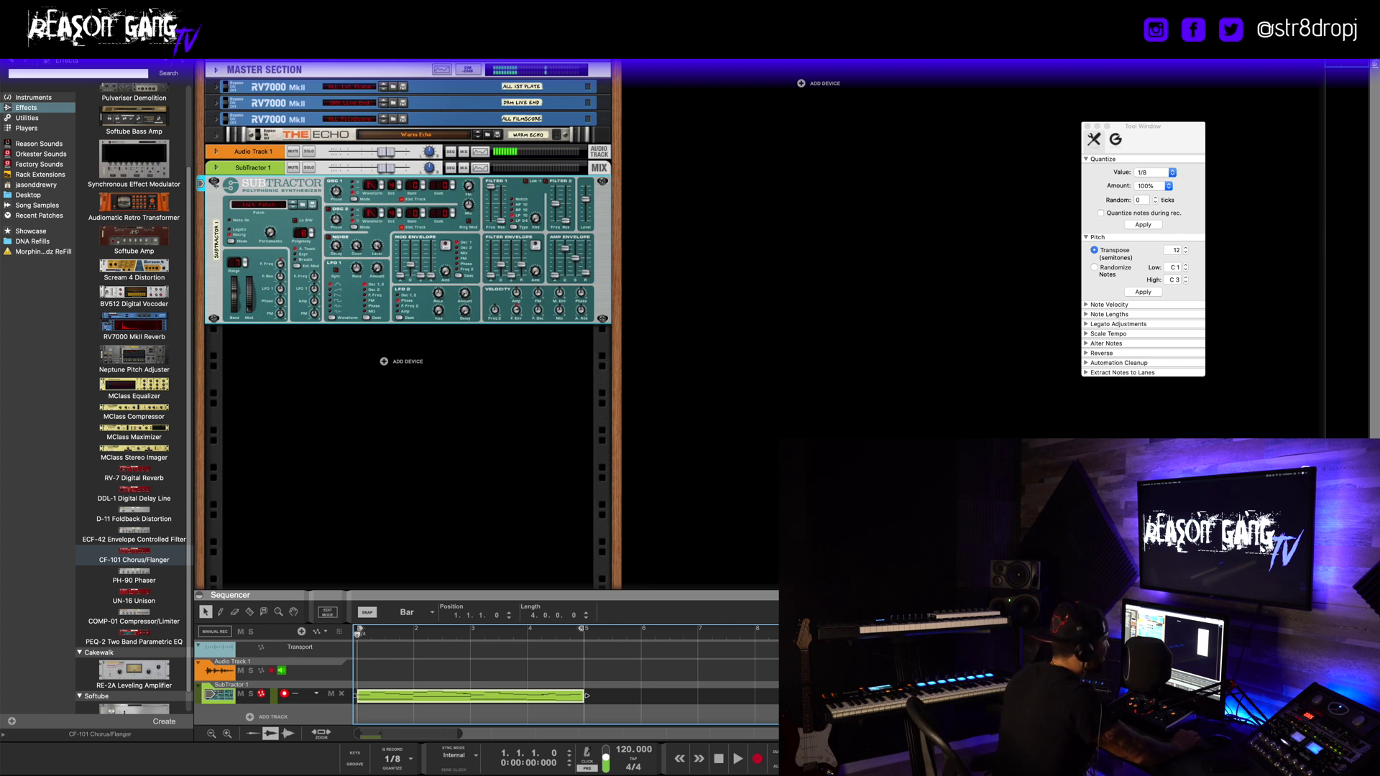
- Play the clip and lower the SubTractor mixer channel to -12.75 dB
key(F5)
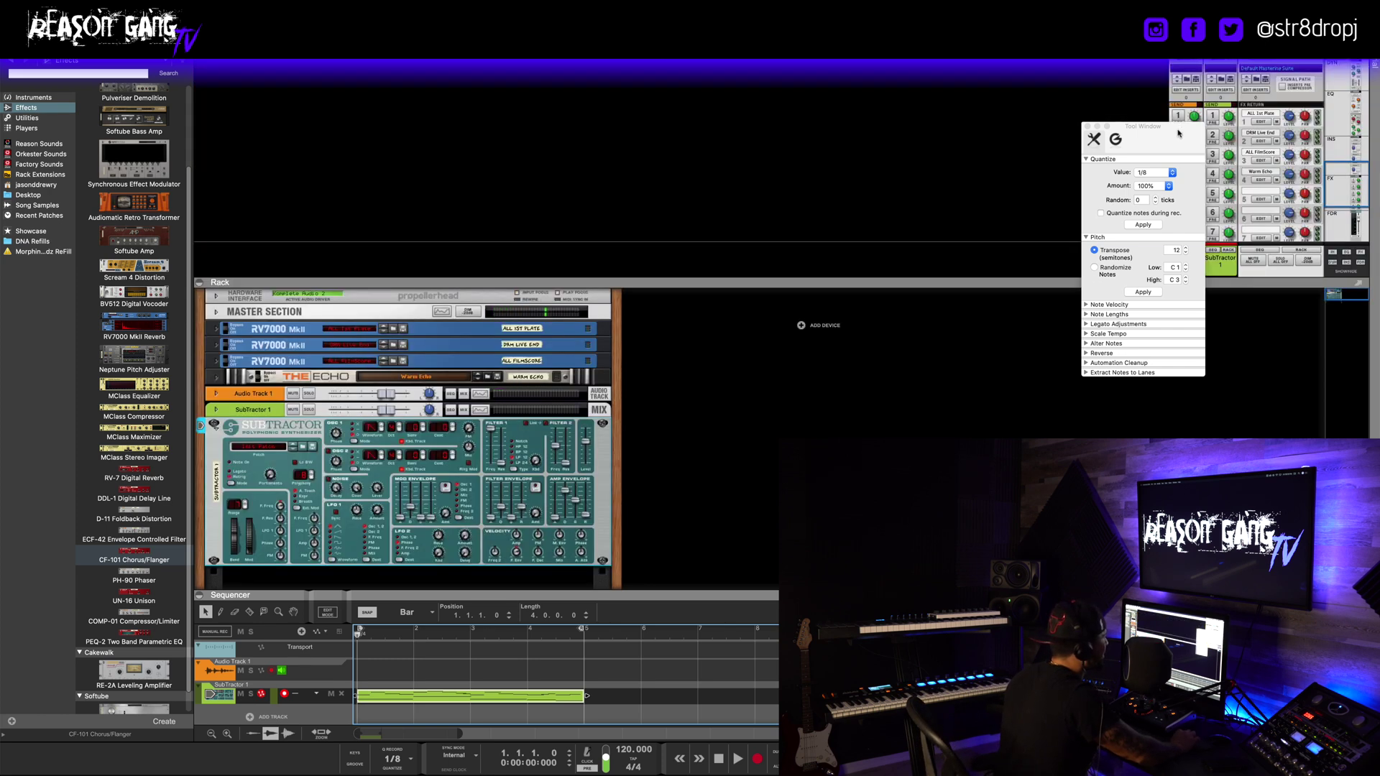
drag(1179, 133, 1075, 151)
scroll(1181, 179, down, 5)
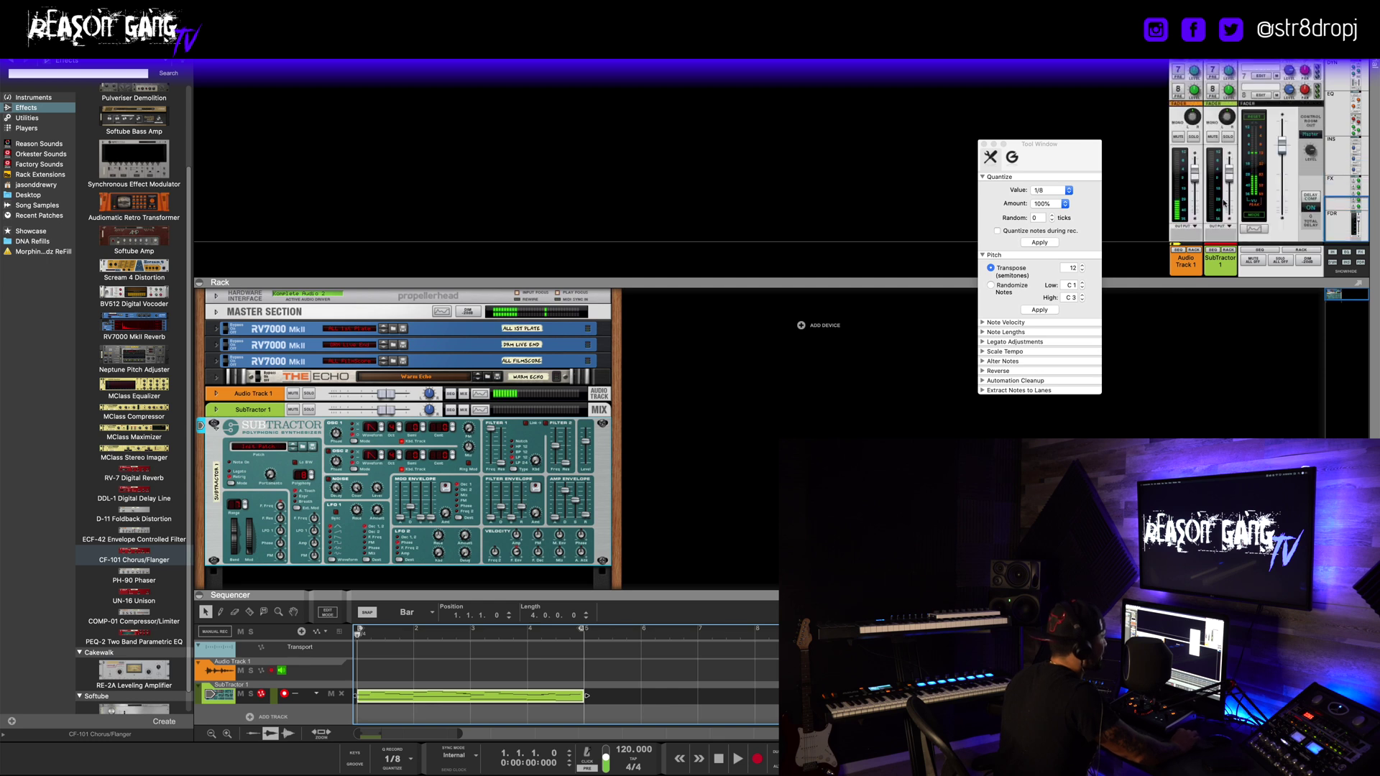
key(space)
drag(1228, 184, 1229, 194)
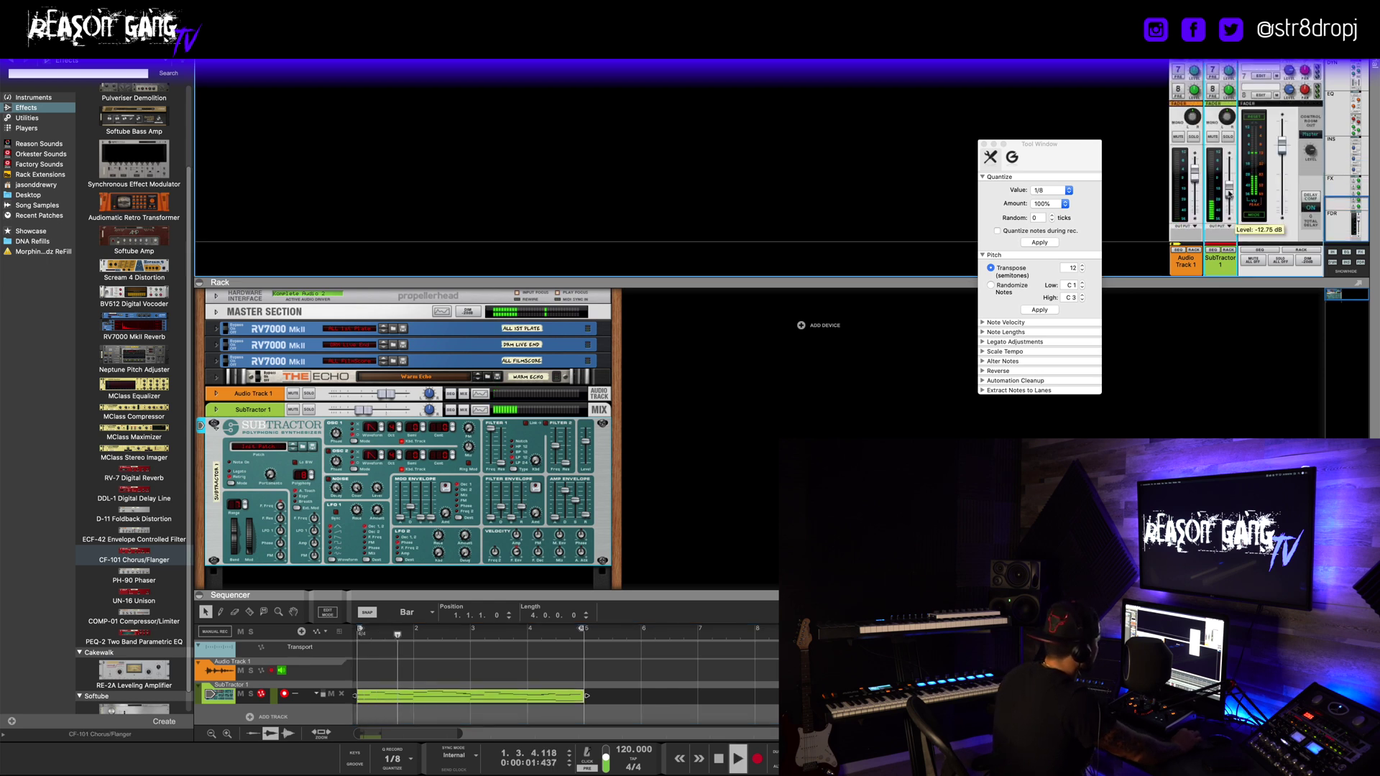
drag(525, 279, 514, 130)
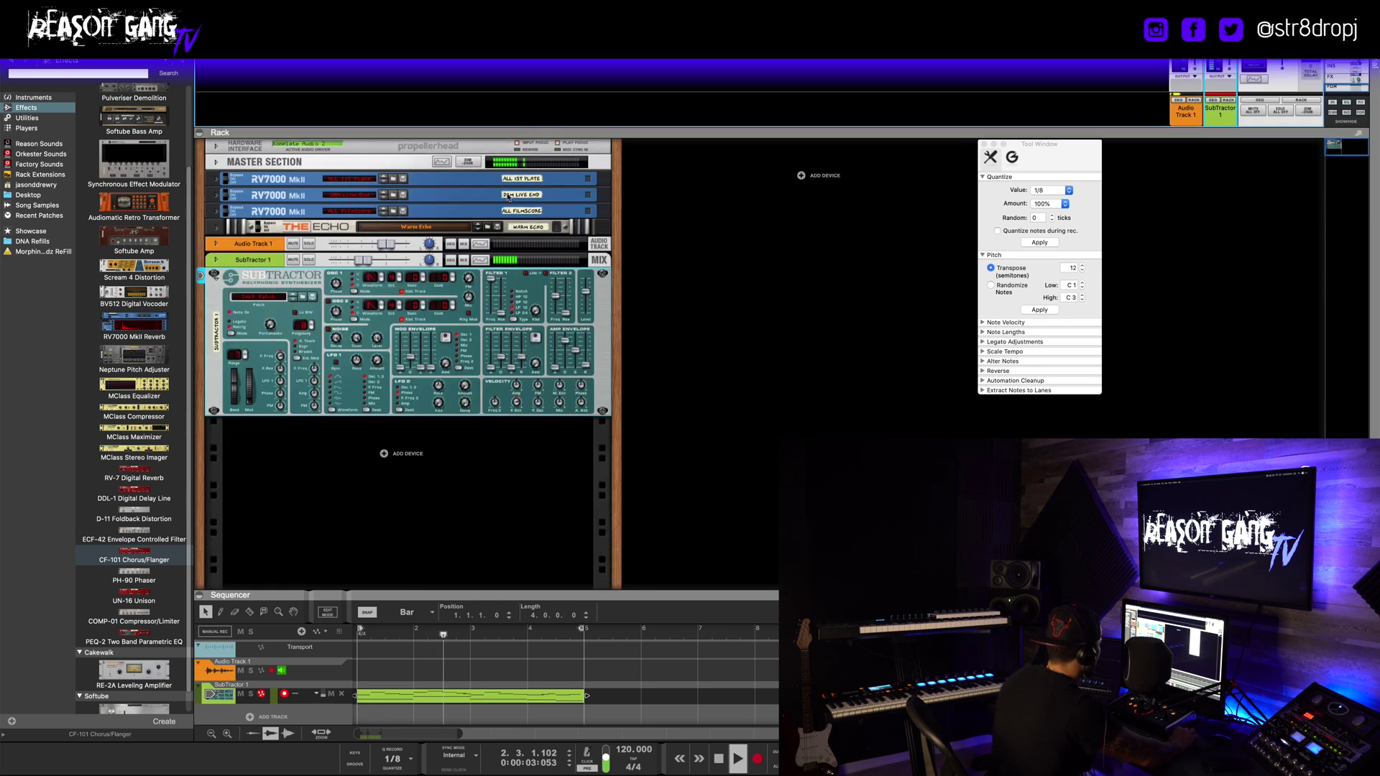
- Insert a UN-16 Unison effect from the Effects browser below the SubTractor
click(40, 108)
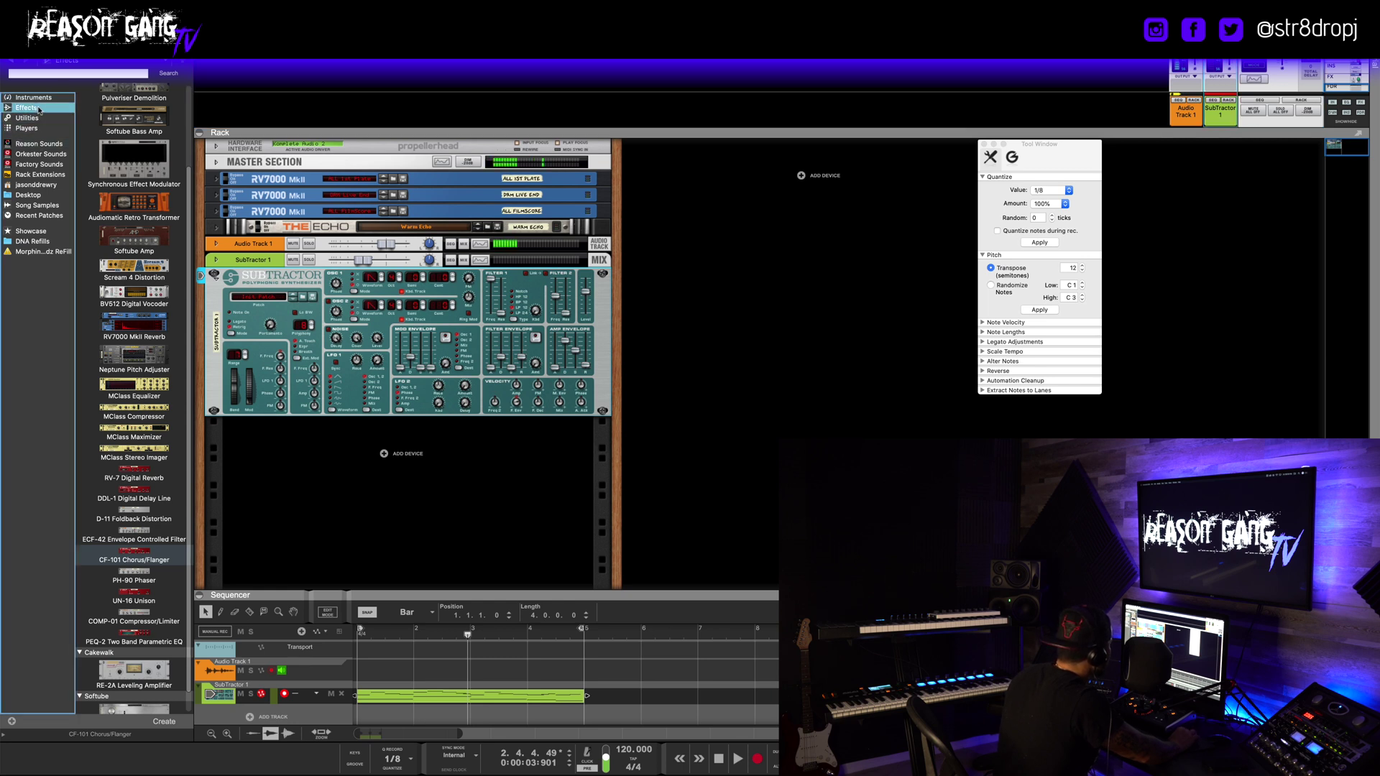
scroll(134, 324, down, 2)
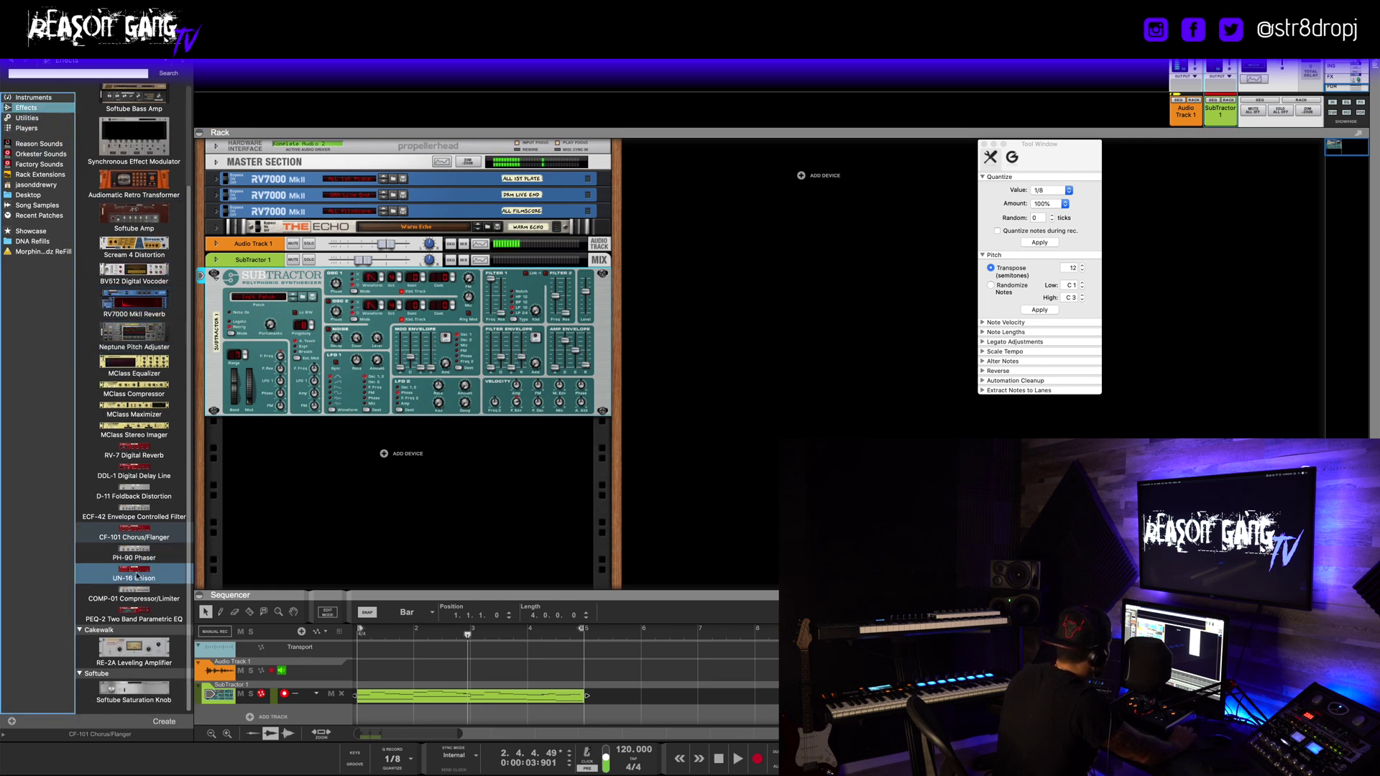
drag(137, 575, 360, 435)
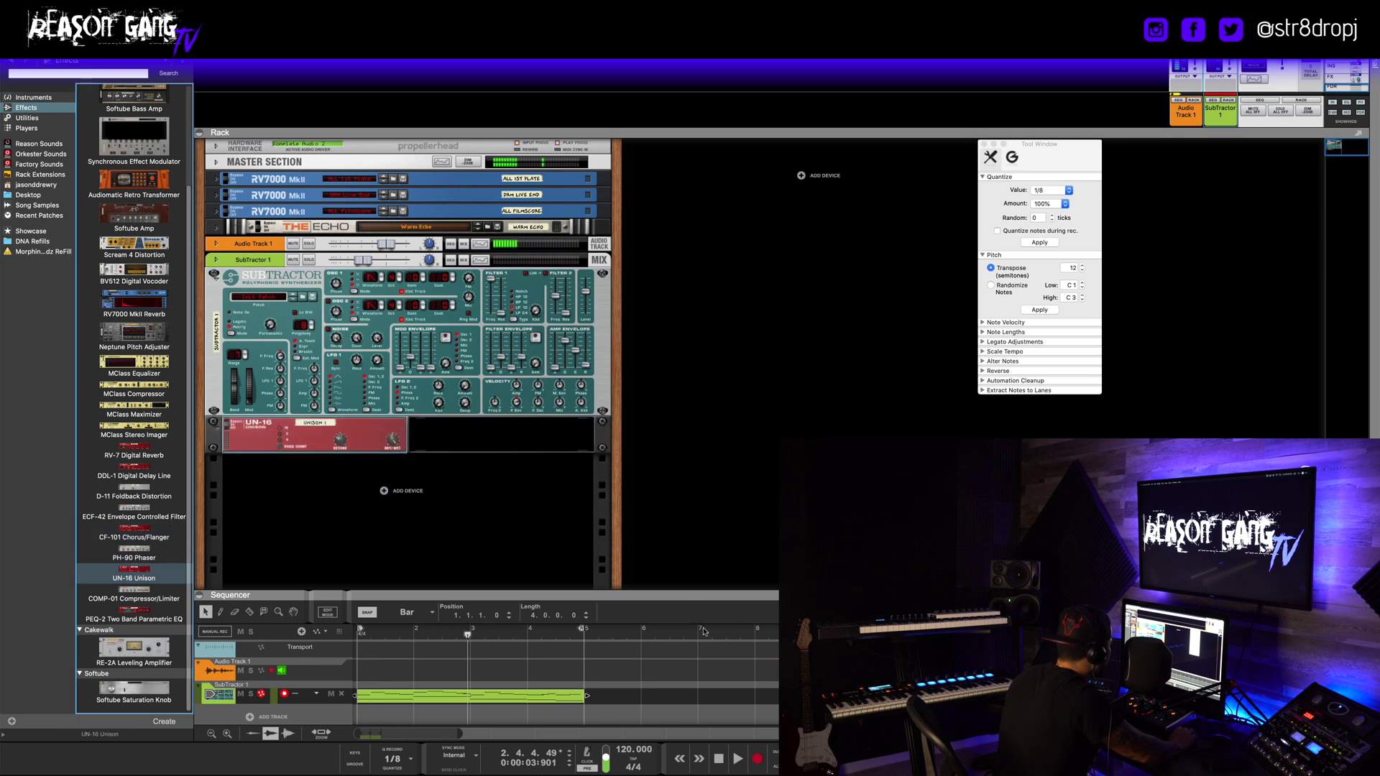
key(space)
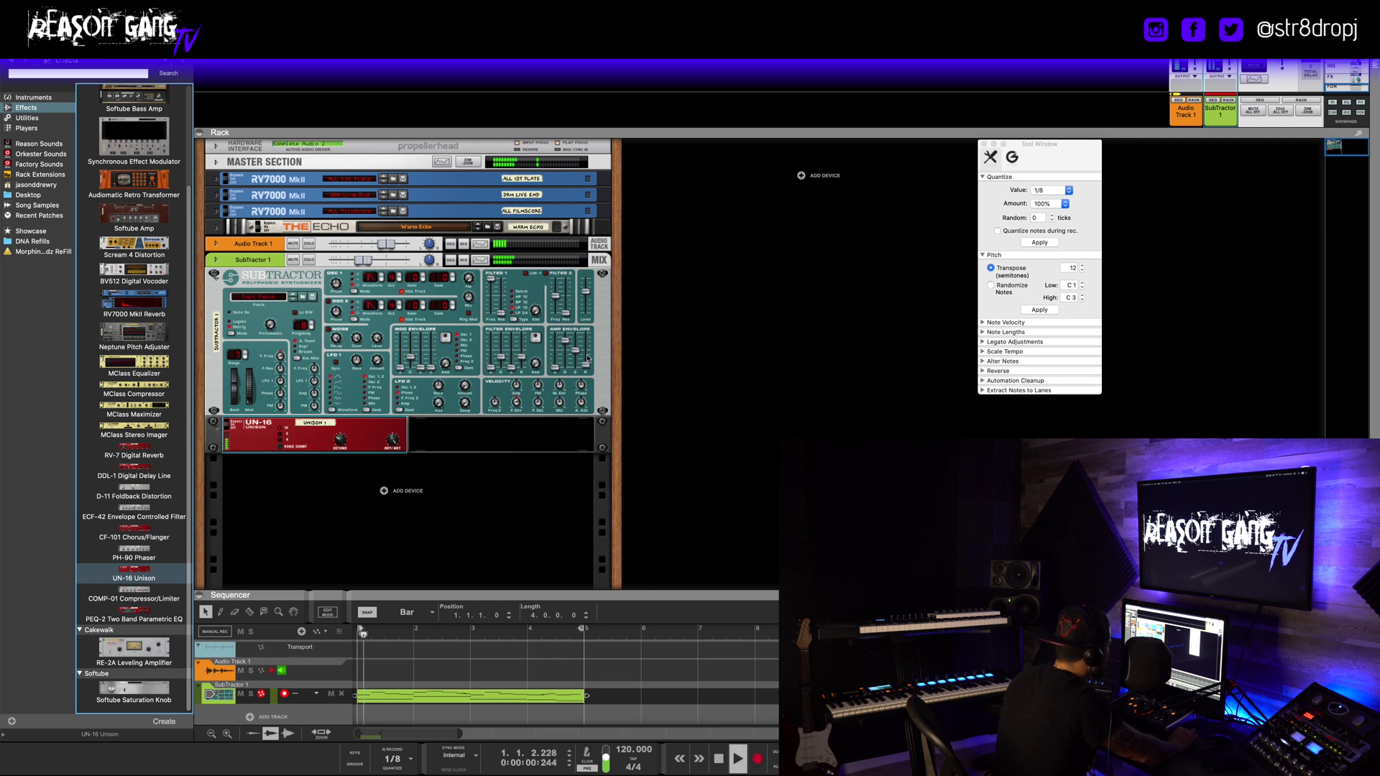
- Raise the SubTractor amp envelope release to 45 and bring the rack back into view
drag(587, 358, 588, 360)
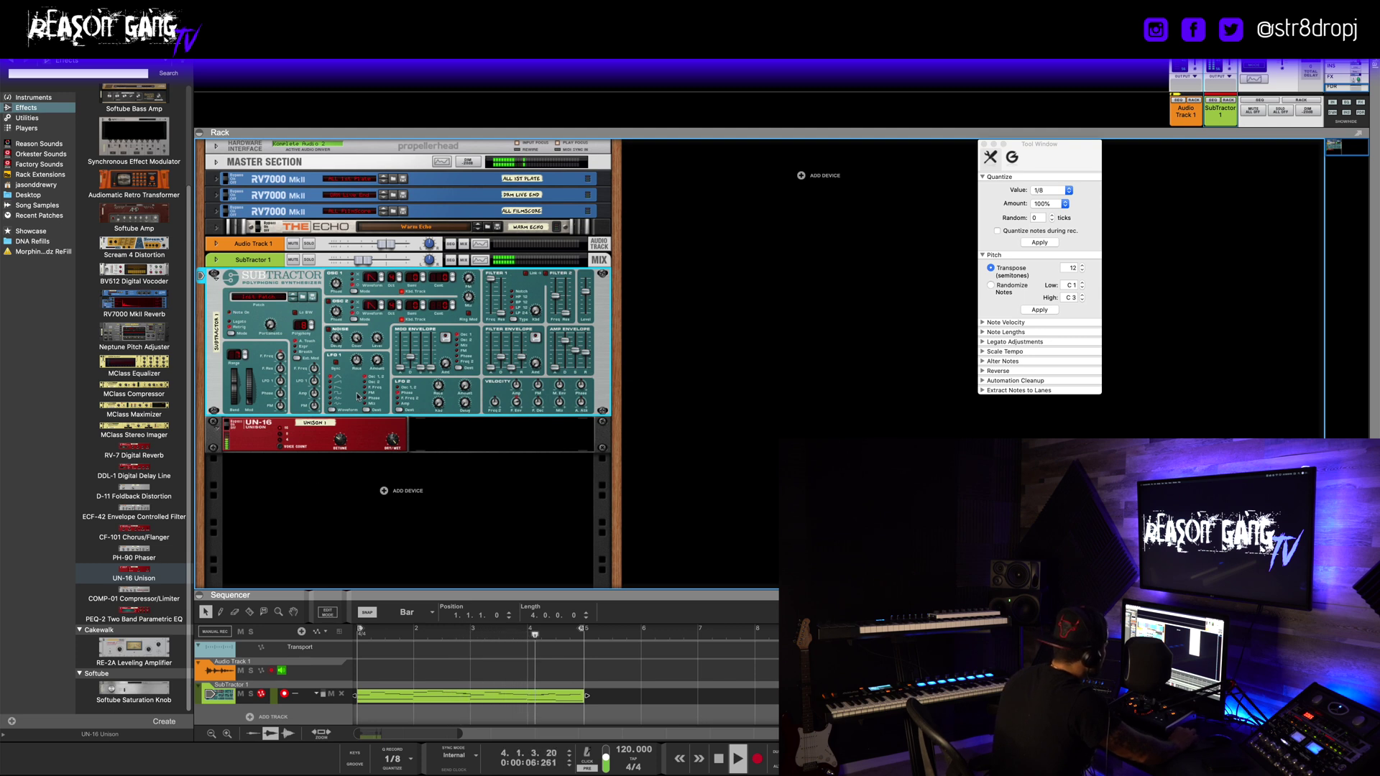
drag(1164, 132, 1165, 531)
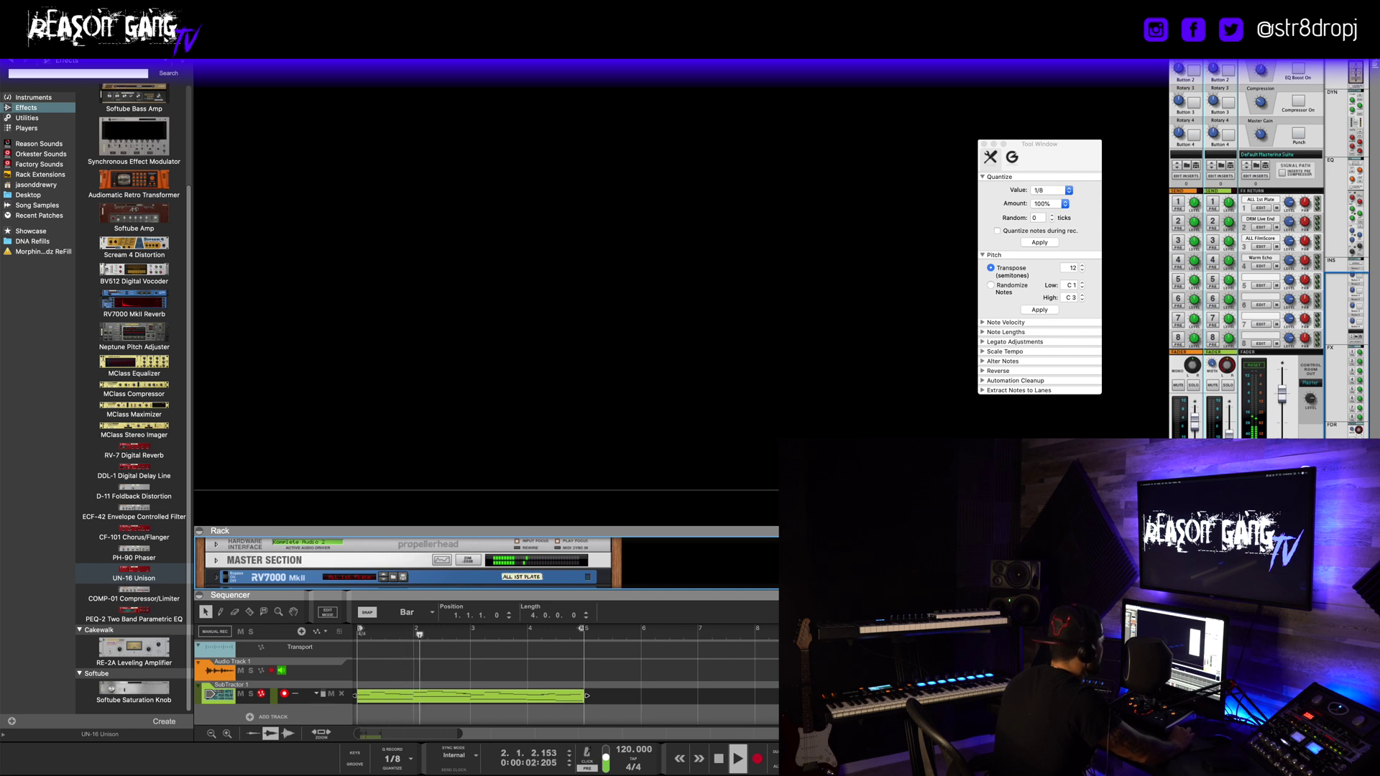
key(F6)
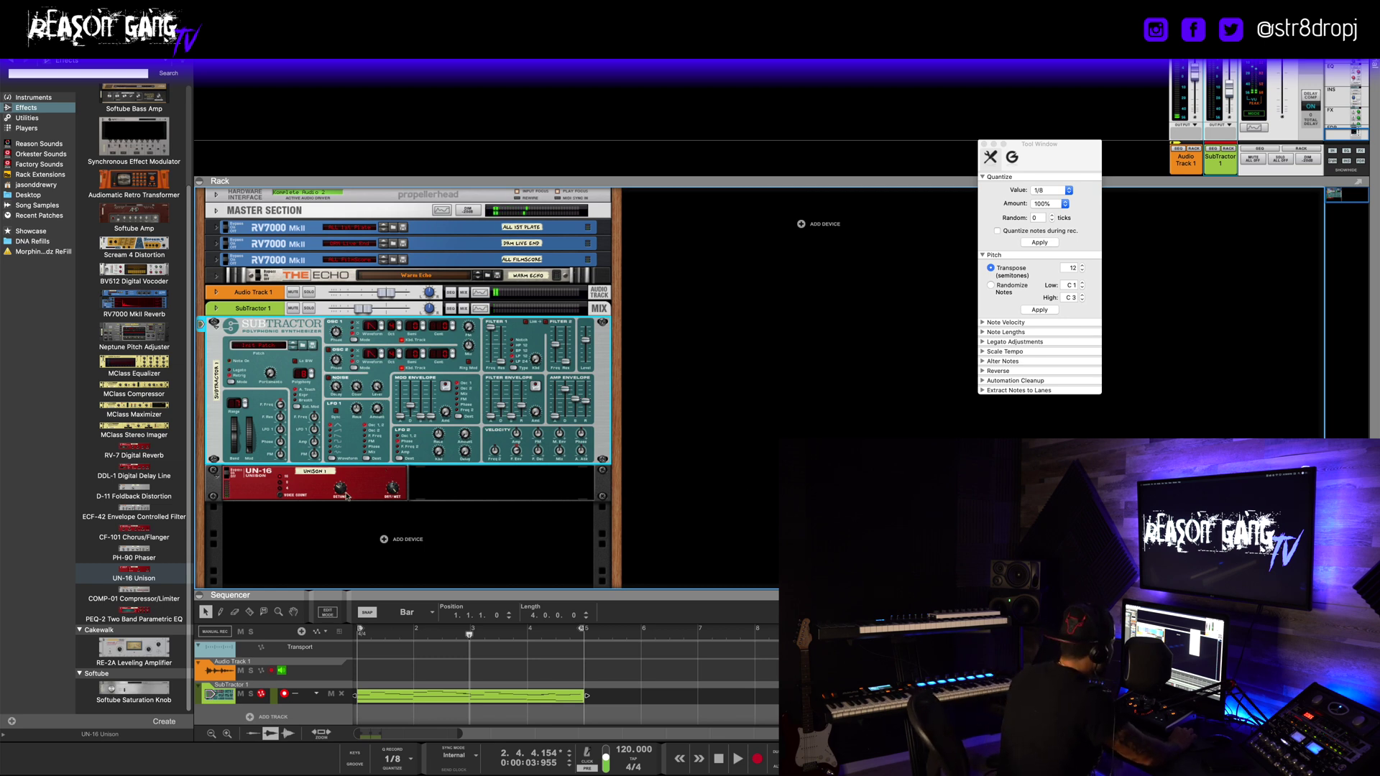
- Play the clip and turn the UN-16 detune up to 92
mouse_move(343, 493)
key(space)
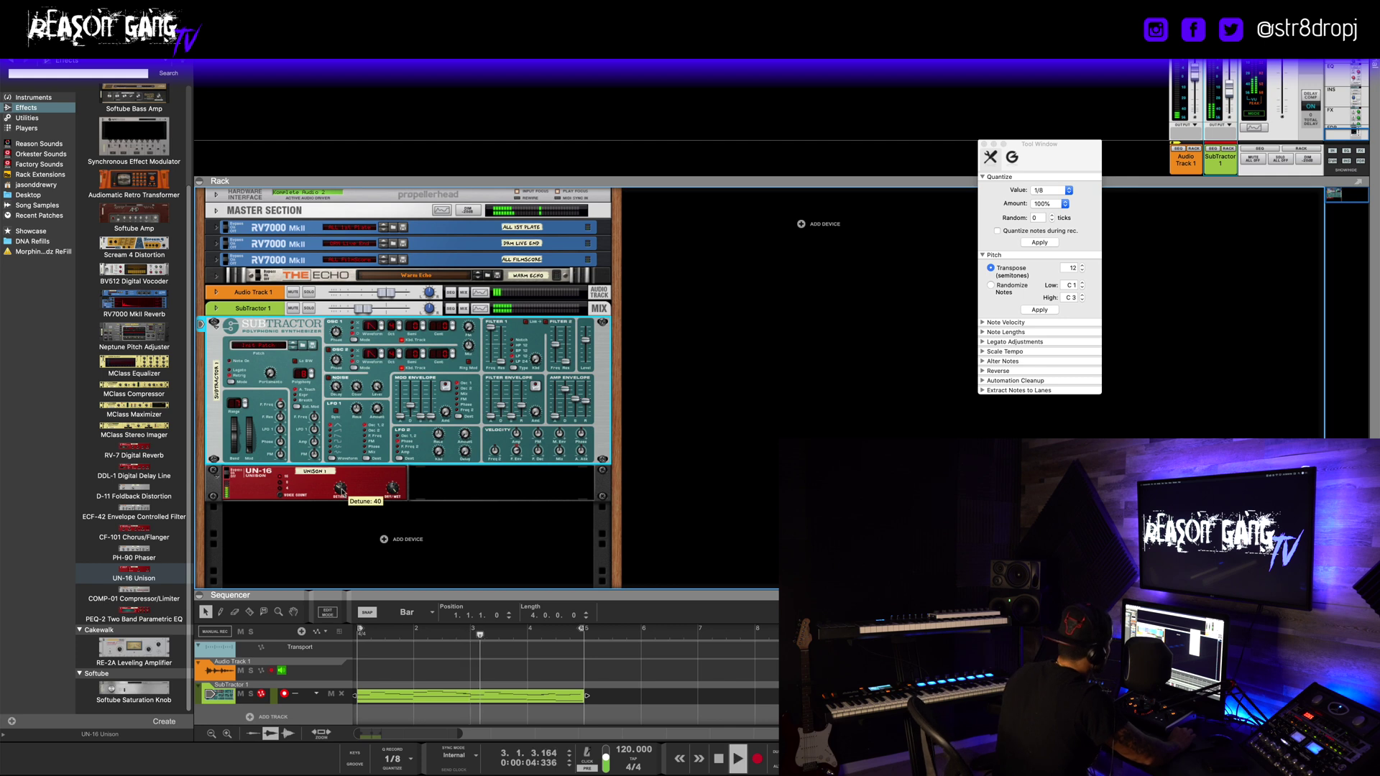
drag(343, 493, 343, 487)
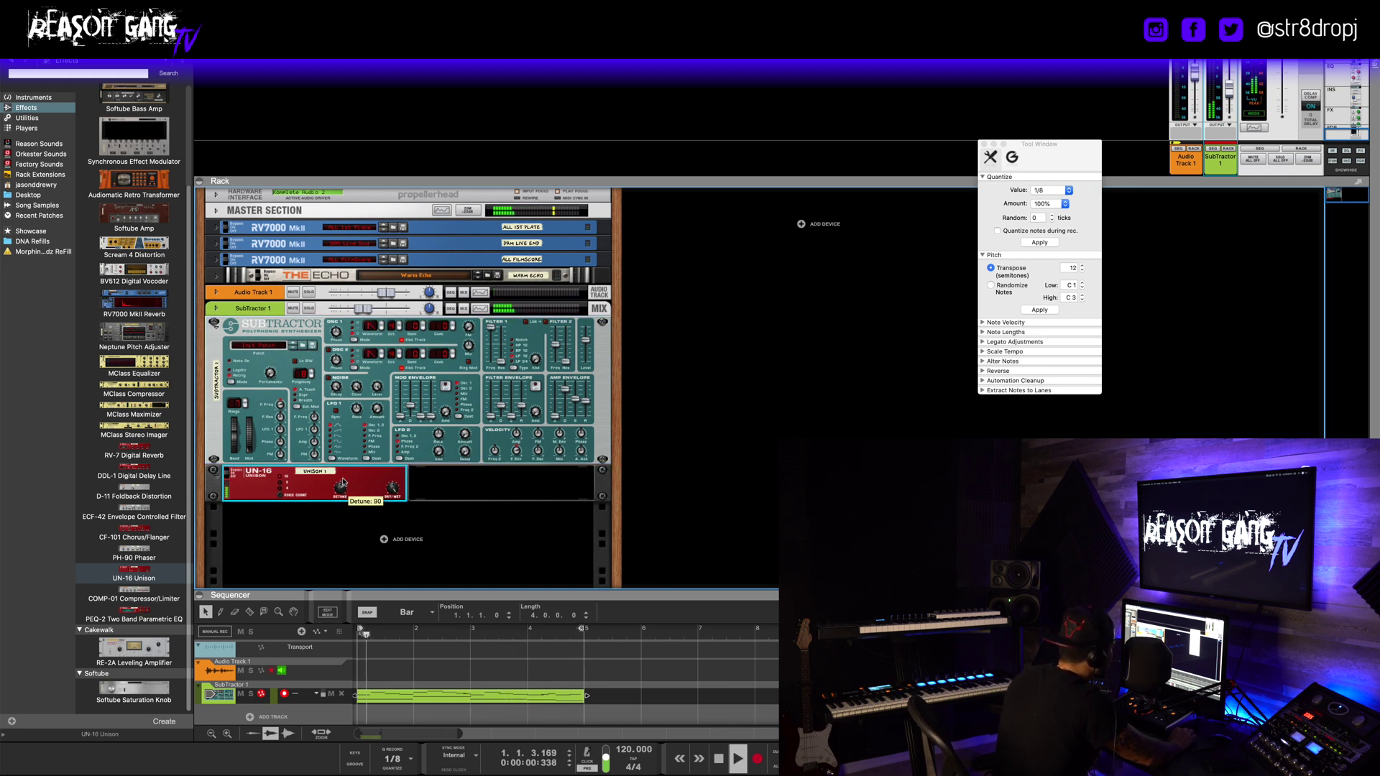
drag(343, 482, 343, 482)
scroll(474, 512, down, 1)
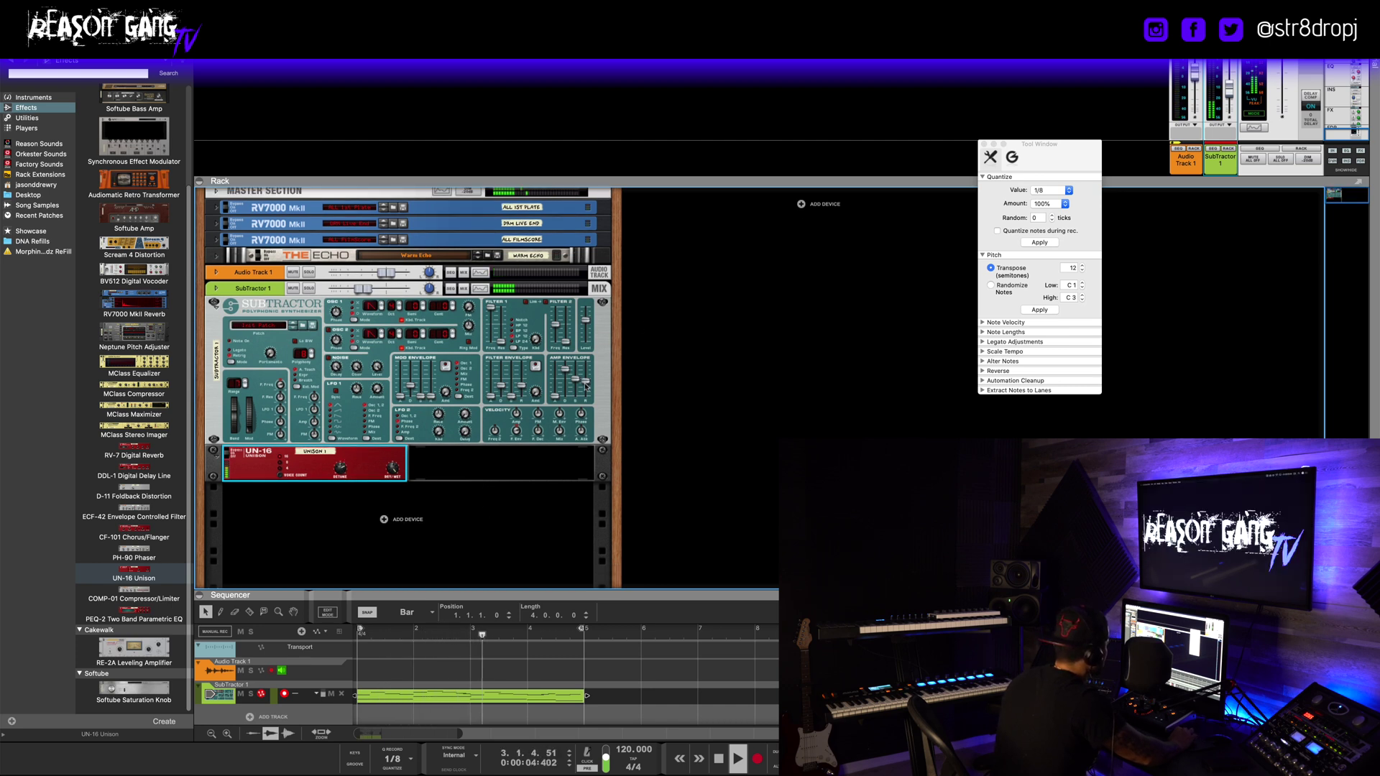
- Raise the SubTractor filter resonance to about 46, then stop and return to the song start
click(501, 346)
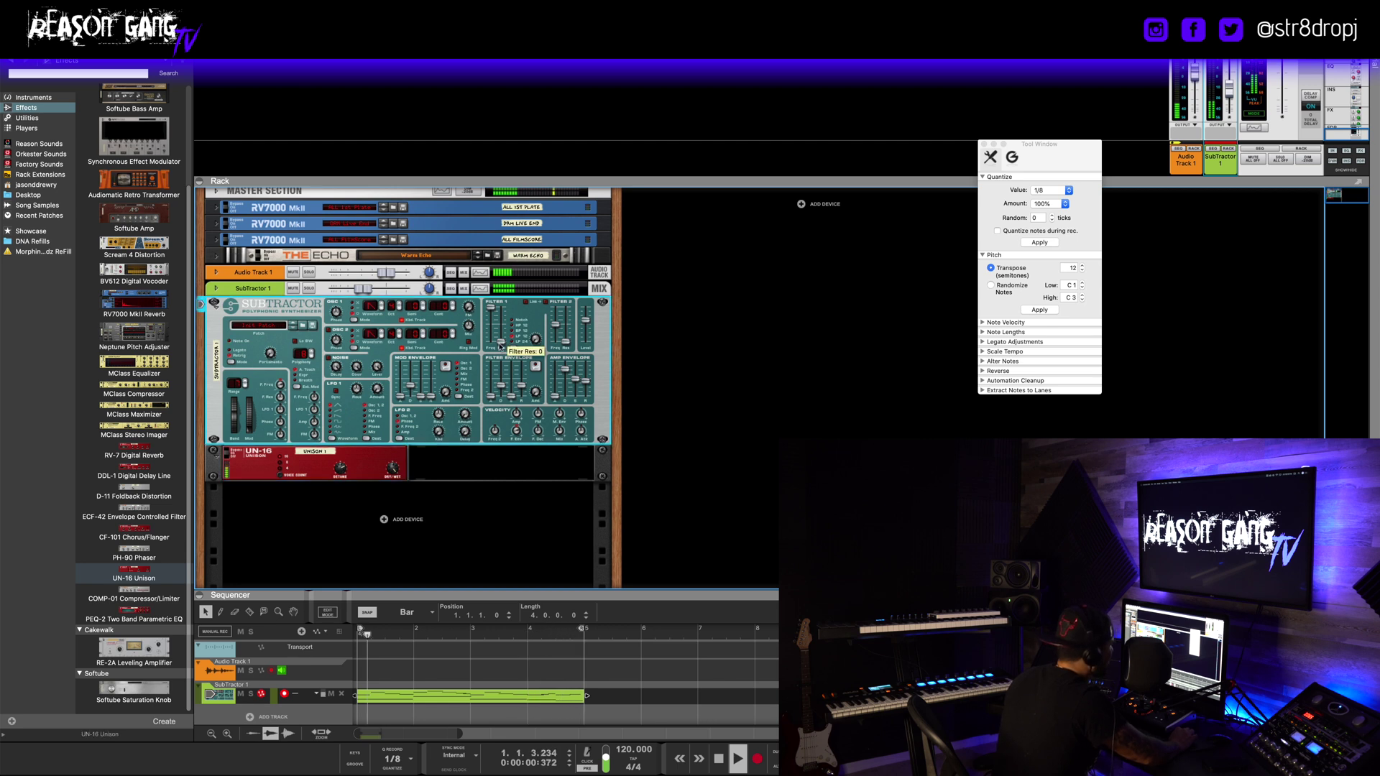
drag(501, 339, 499, 332)
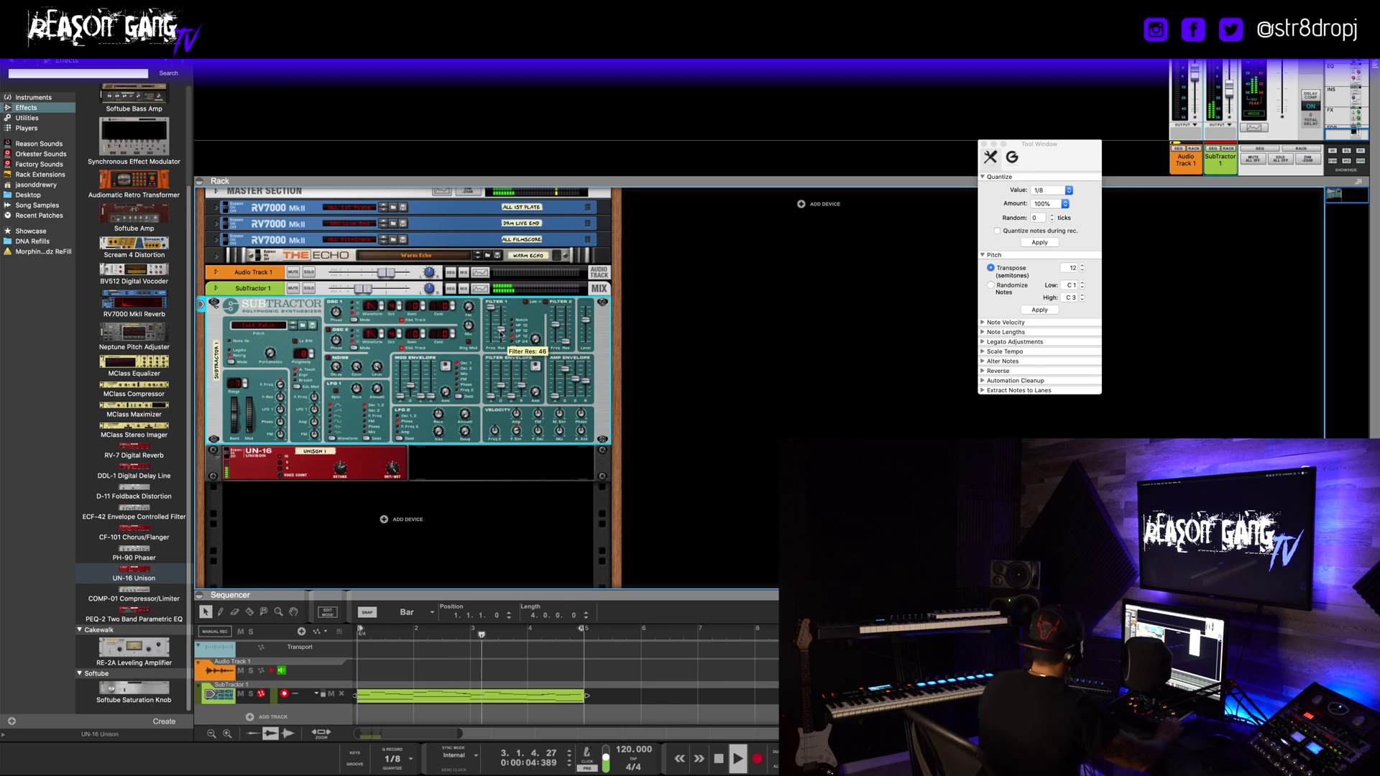
key(space)
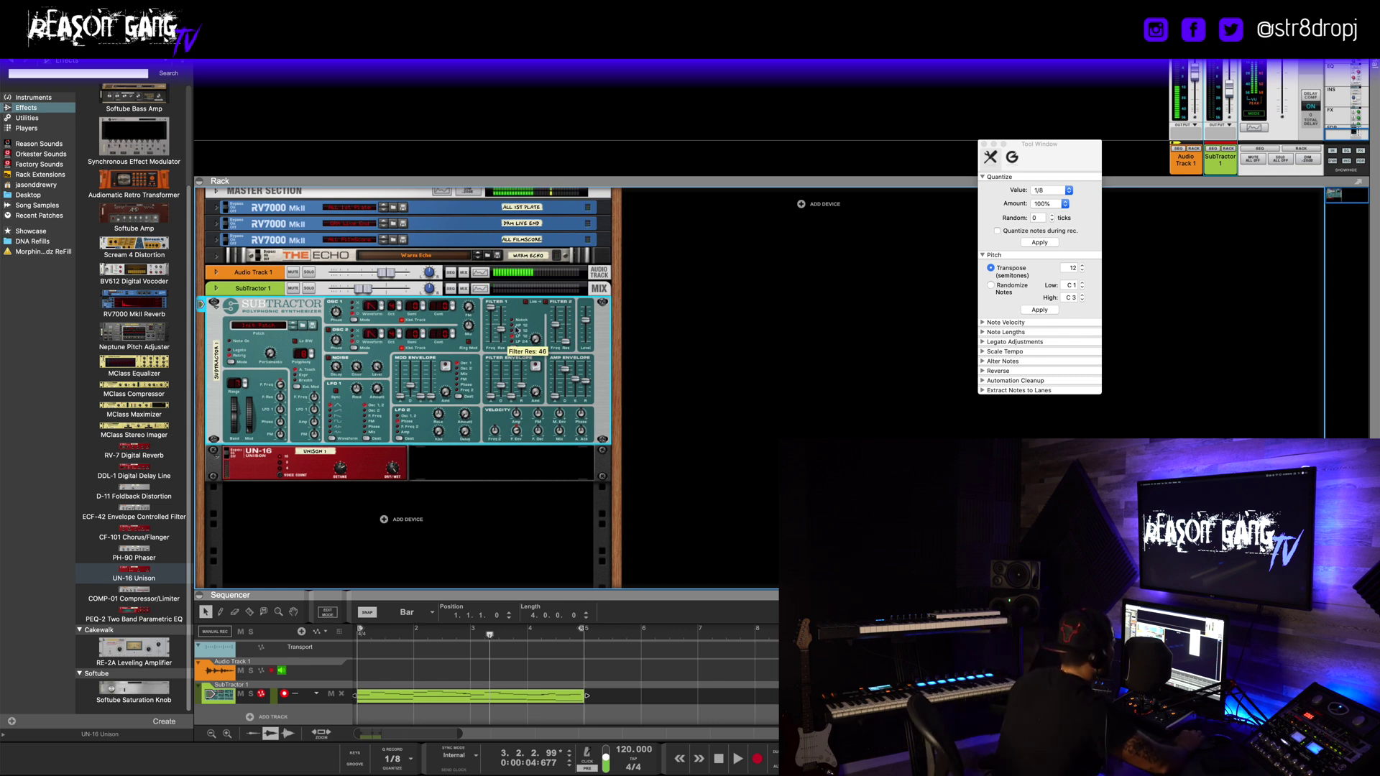
click(229, 453)
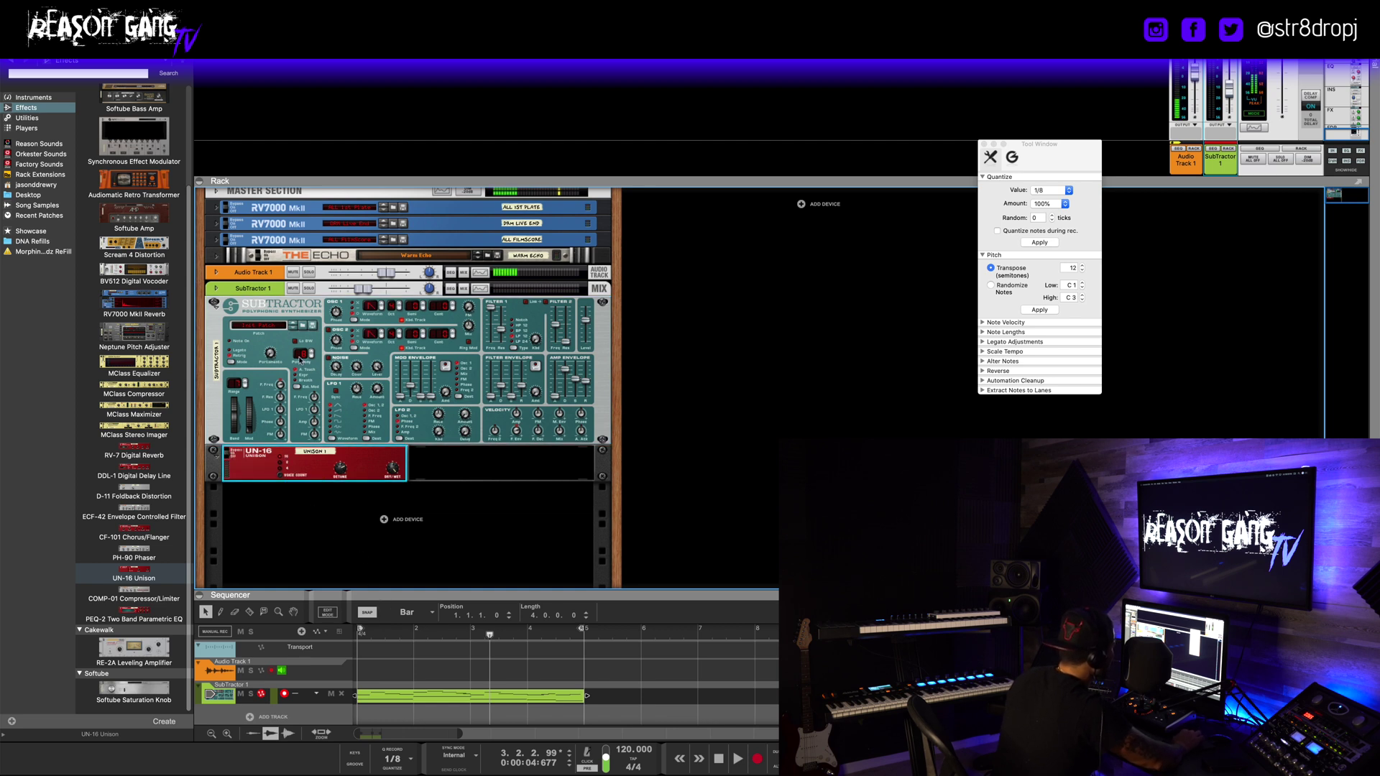
click(369, 646)
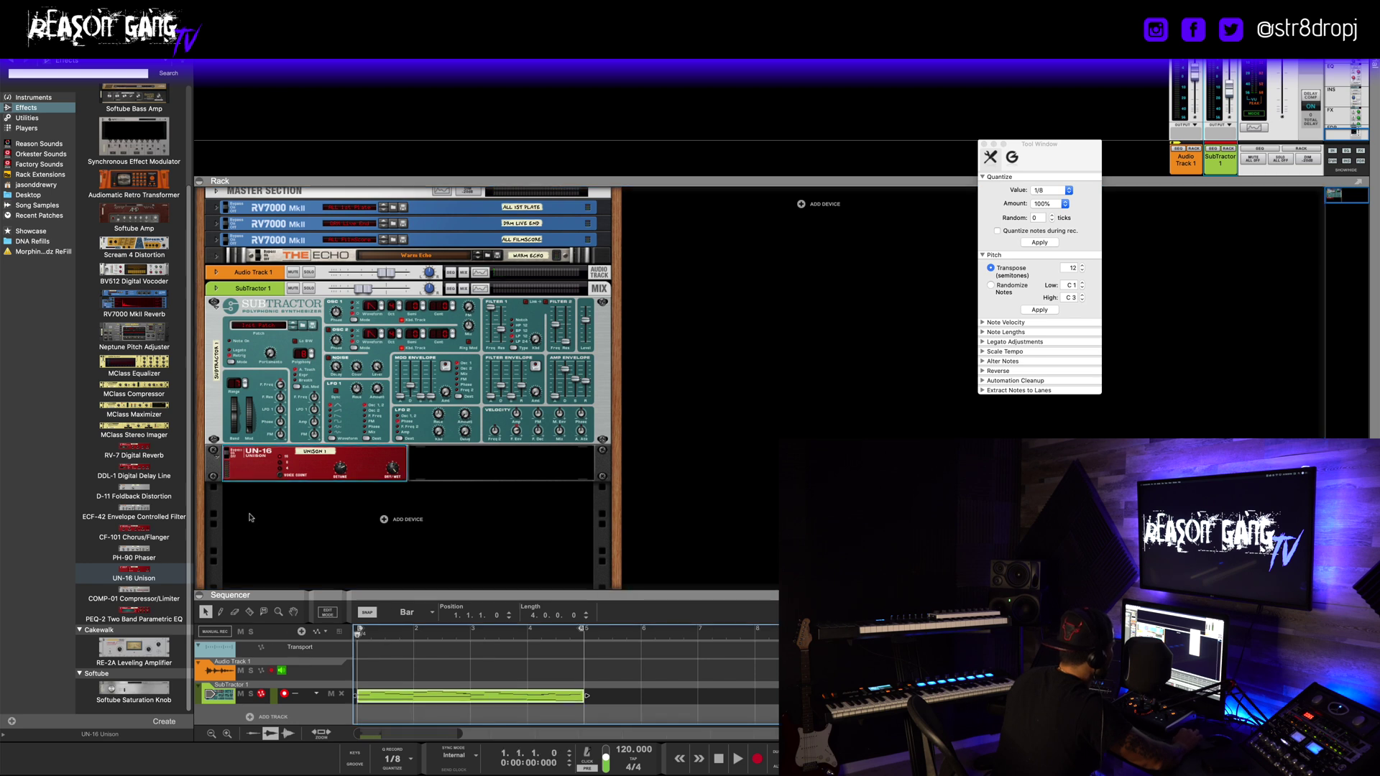
- Switch the UN-16 on and raise the SubTractor channel volume in the mixer
key(space)
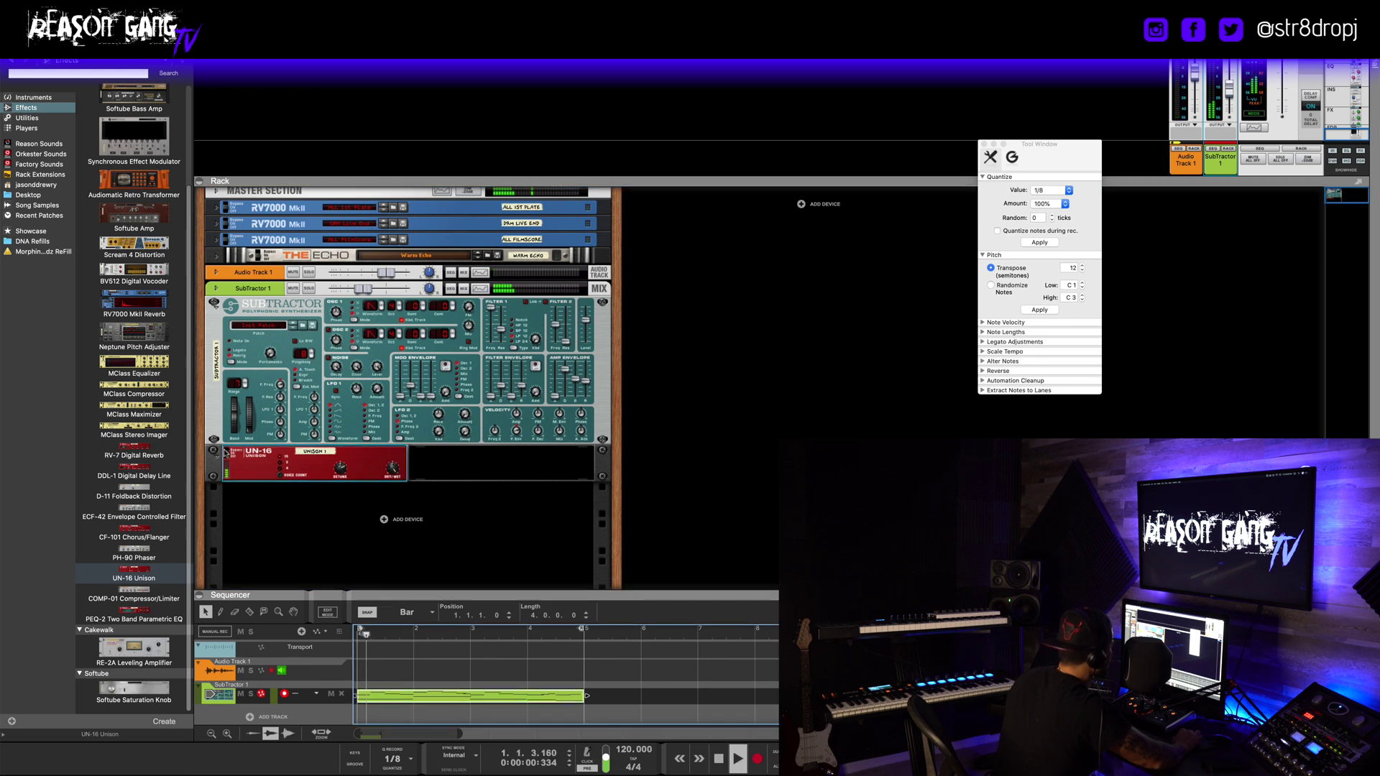
click(225, 451)
click(226, 453)
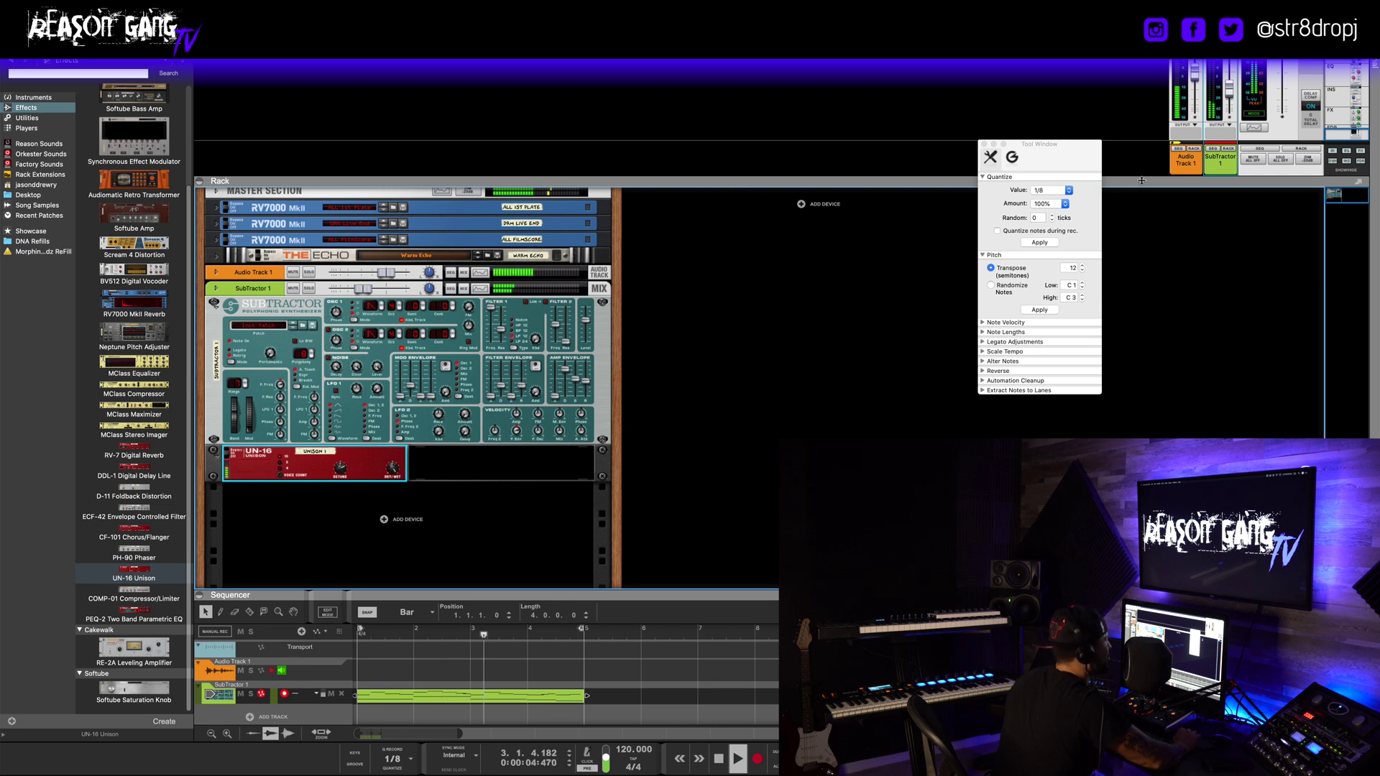
drag(503, 178, 503, 443)
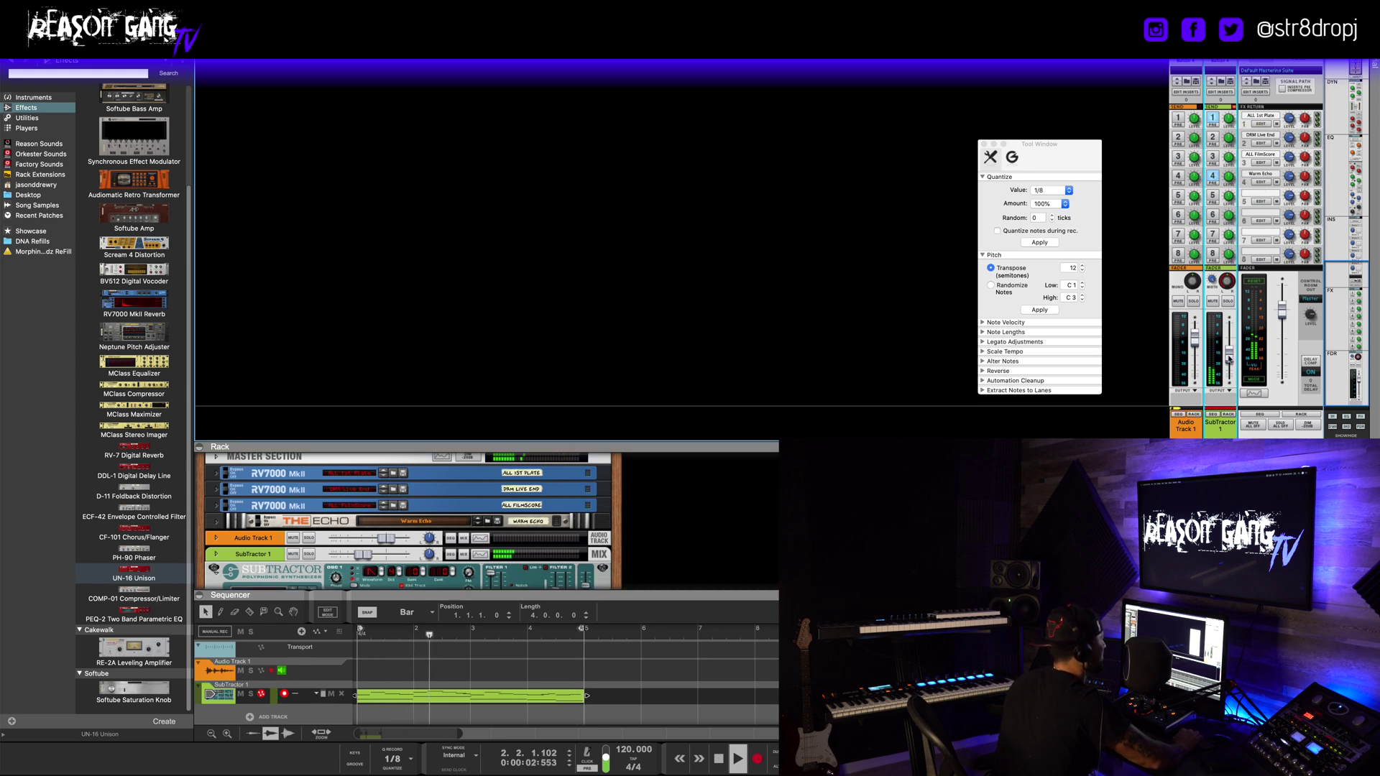
drag(1229, 359, 1232, 348)
key(space)
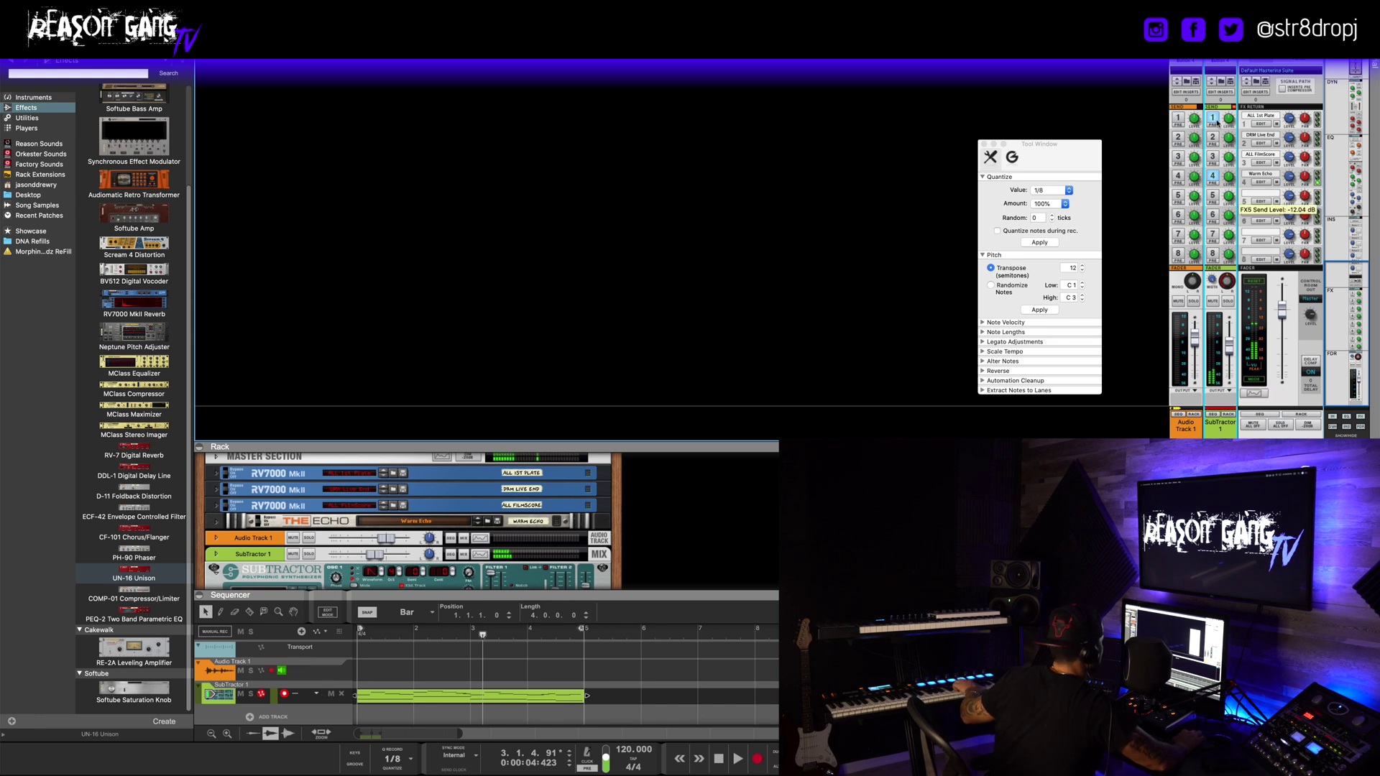
- Turn up the SubTractor FX1 send, set send 1 off and send 3 on, and enlarge the rack
drag(1228, 117, 1229, 108)
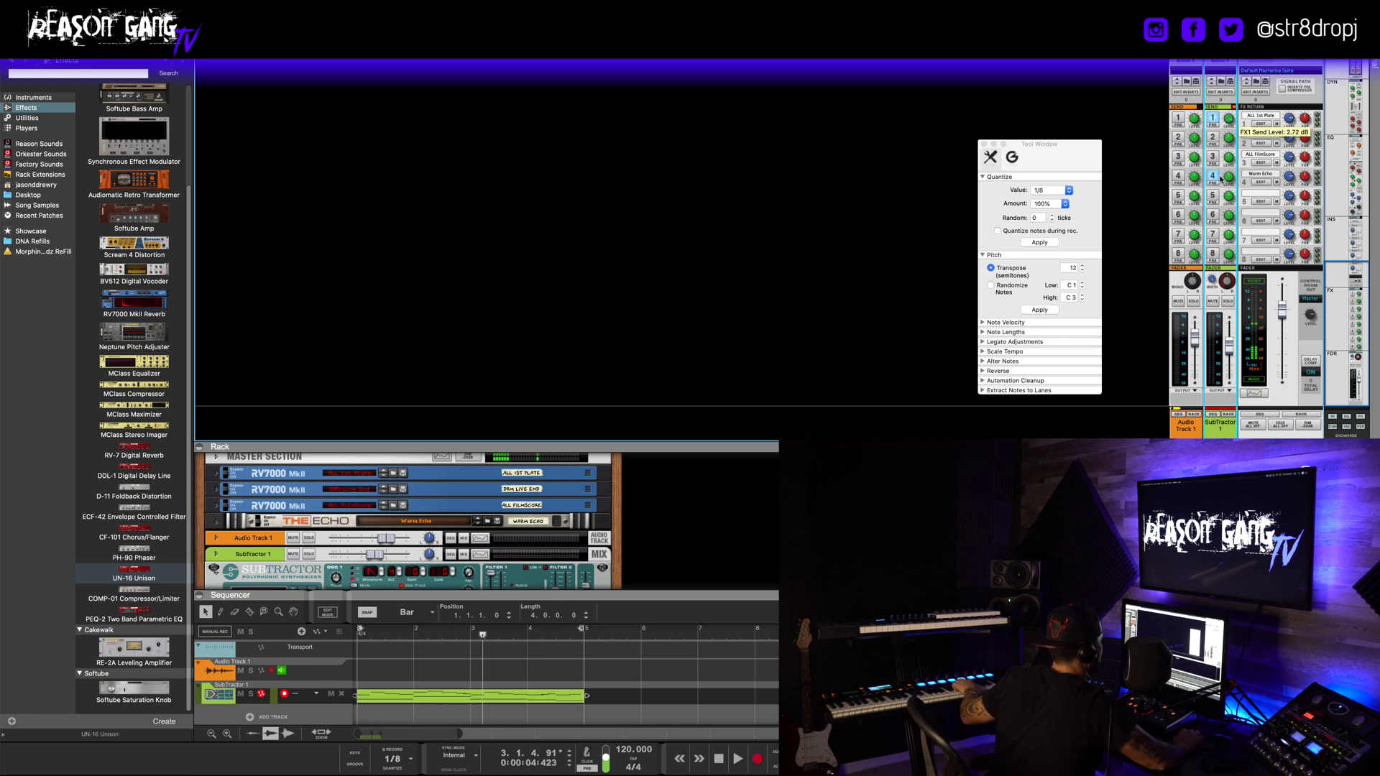
click(1213, 117)
click(1213, 156)
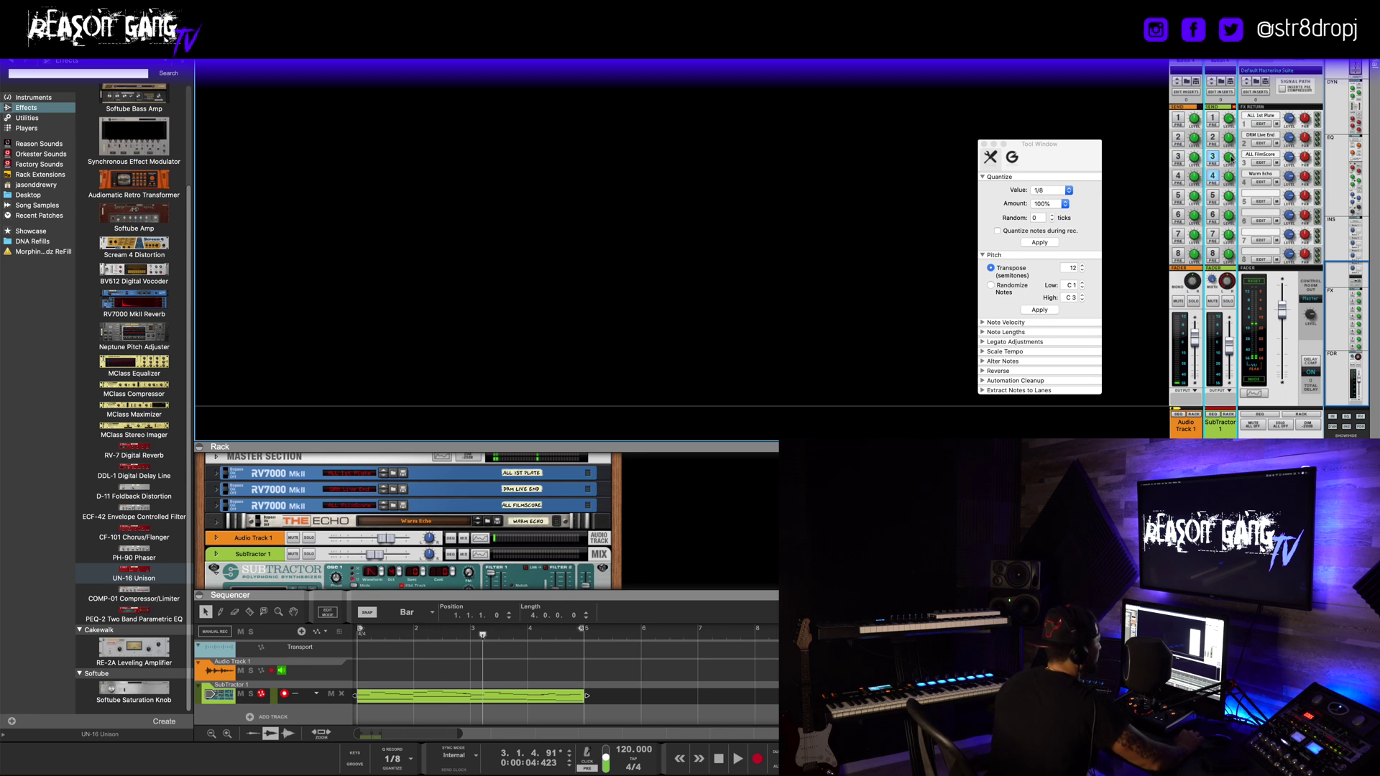
drag(694, 455, 752, 102)
- Fold the SubTractor to a thin strip and enlarge the sequencer area
click(215, 245)
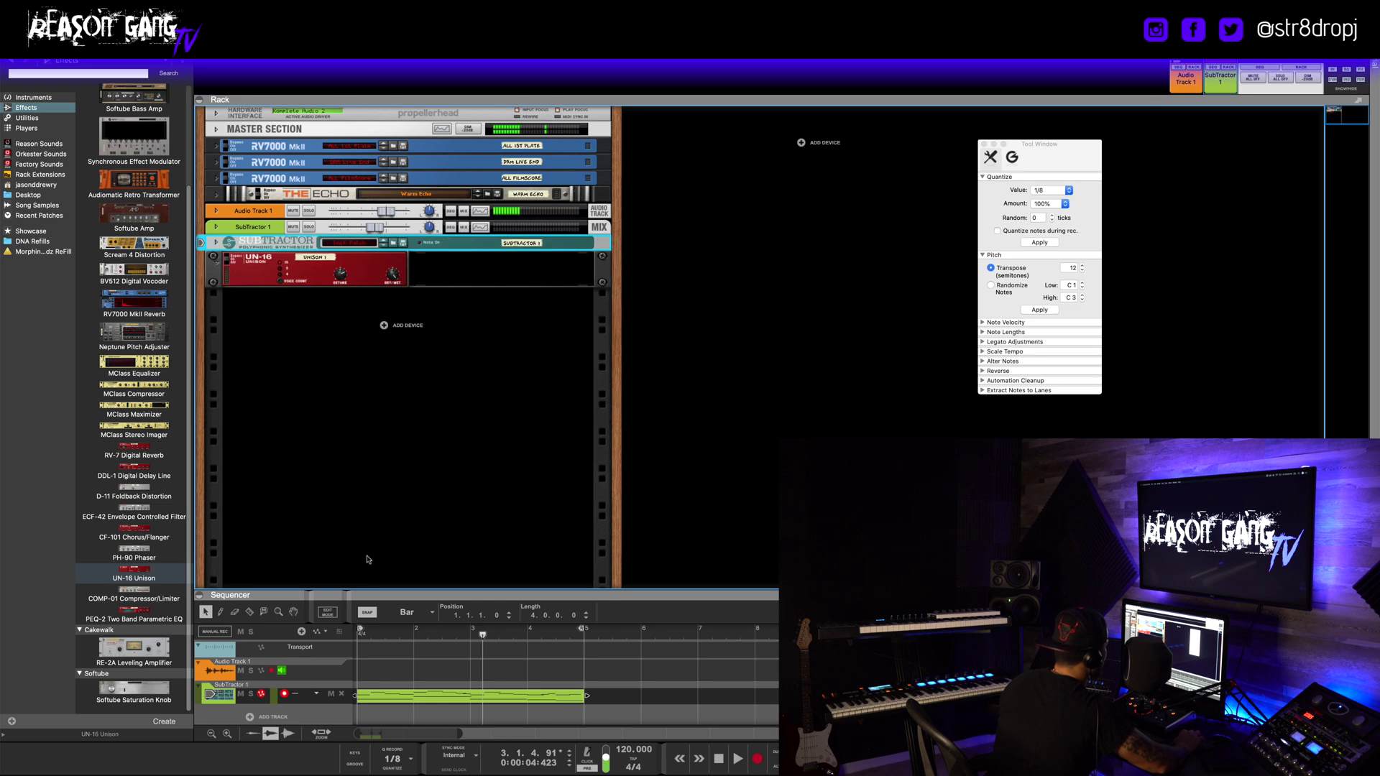
drag(359, 597, 360, 510)
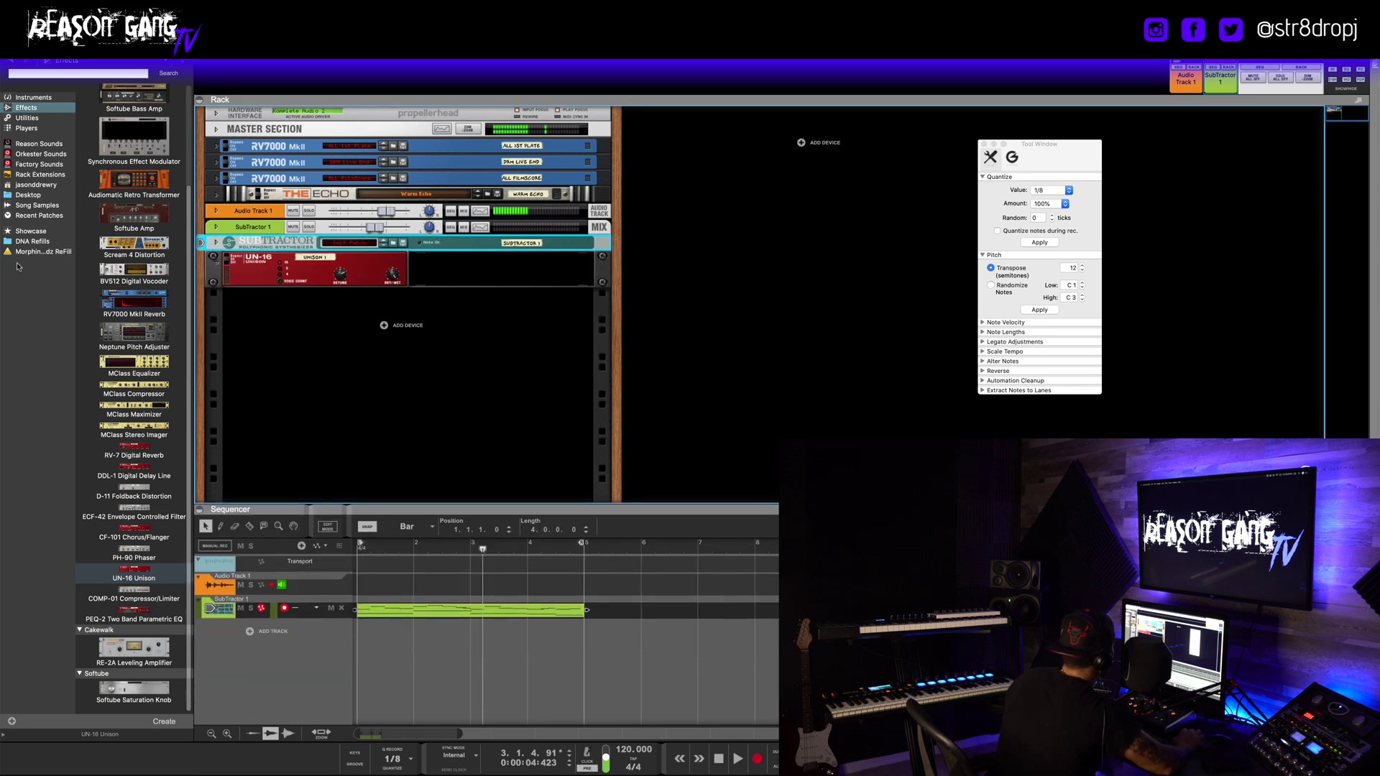
click(317, 273)
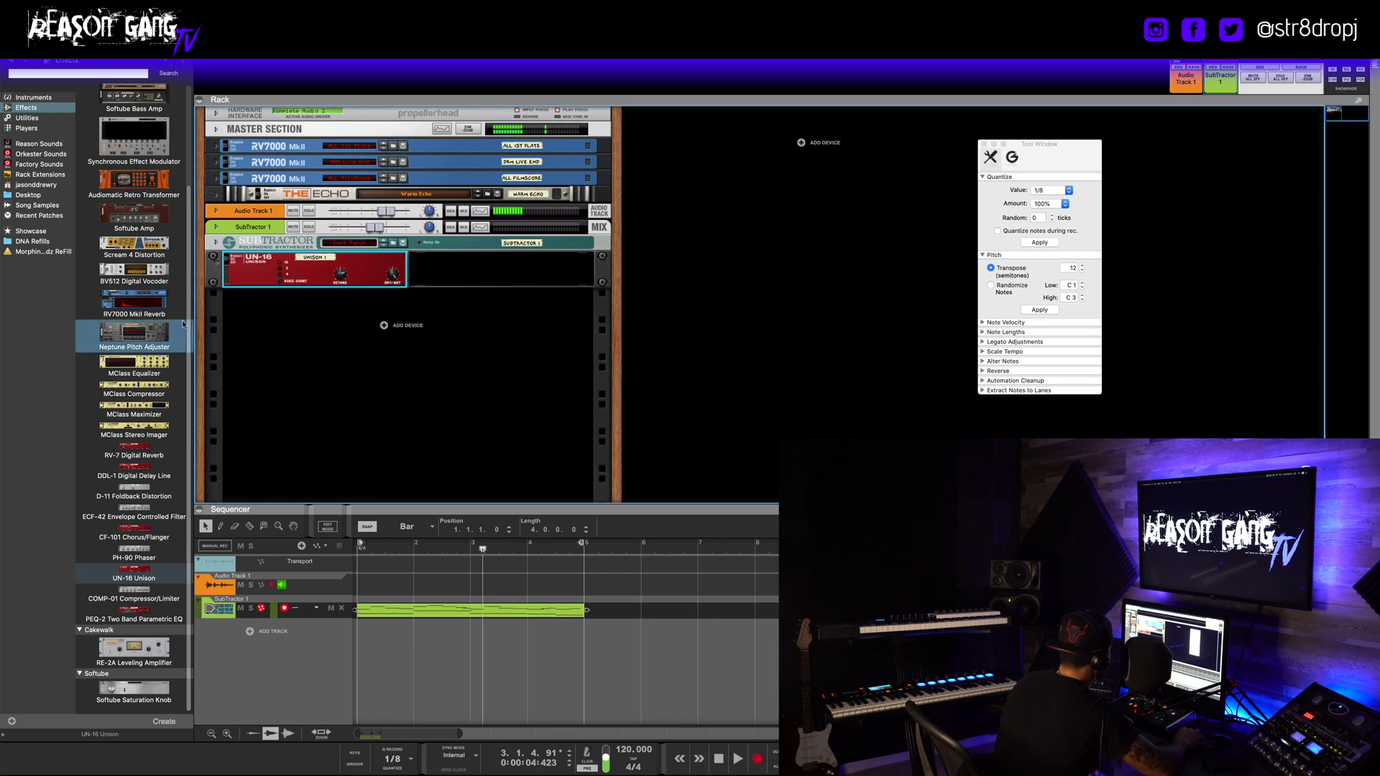
- Add a Parsec synthesizer from the Instruments browser under the UN-16
scroll(176, 347, up, 3)
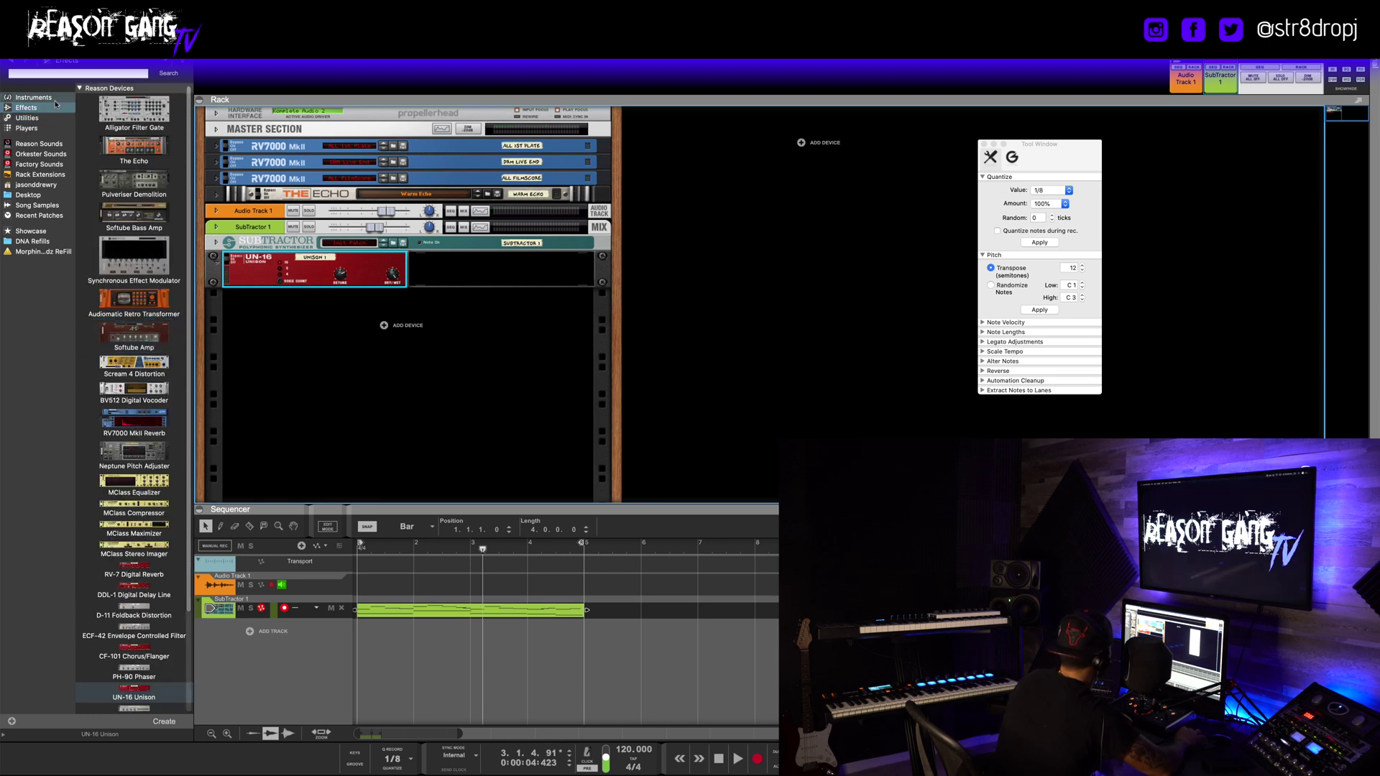
click(33, 97)
scroll(122, 397, down, 10)
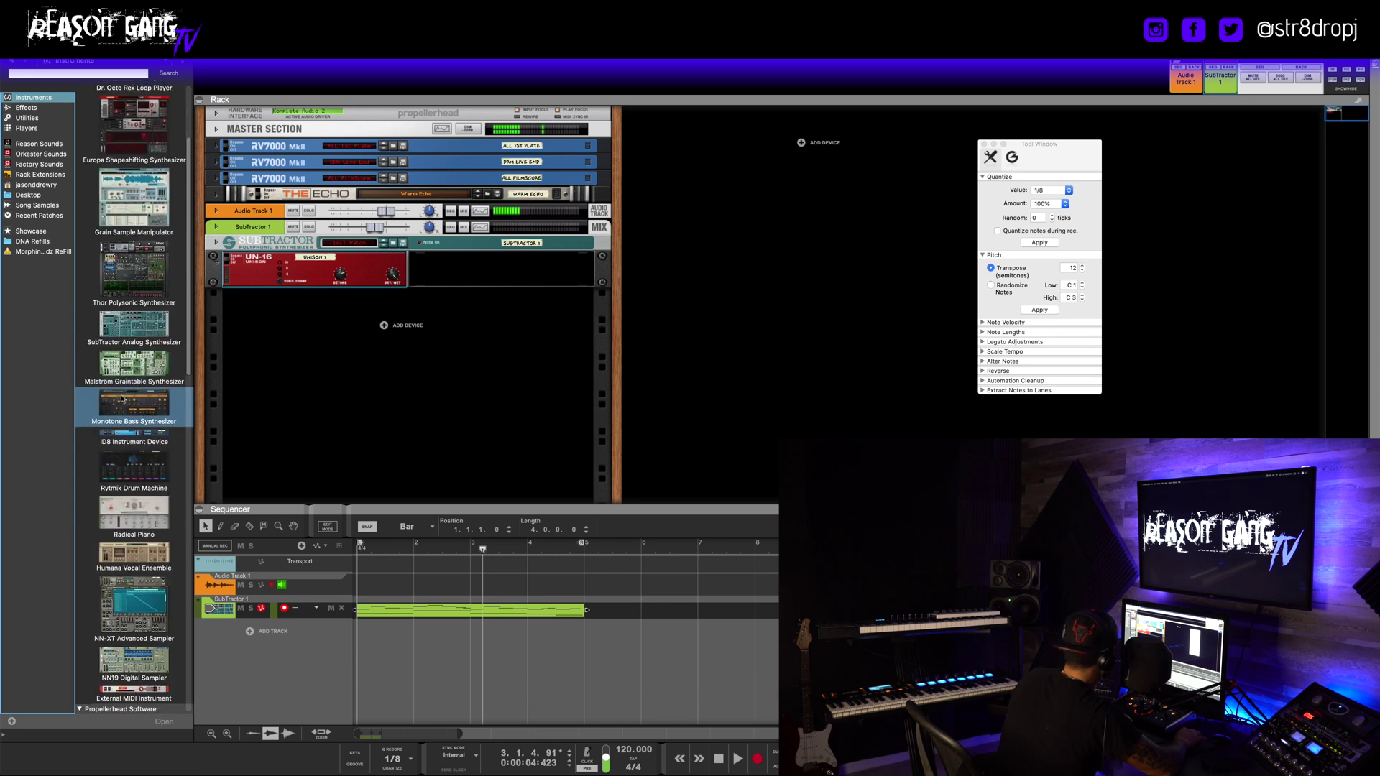
drag(134, 338, 403, 359)
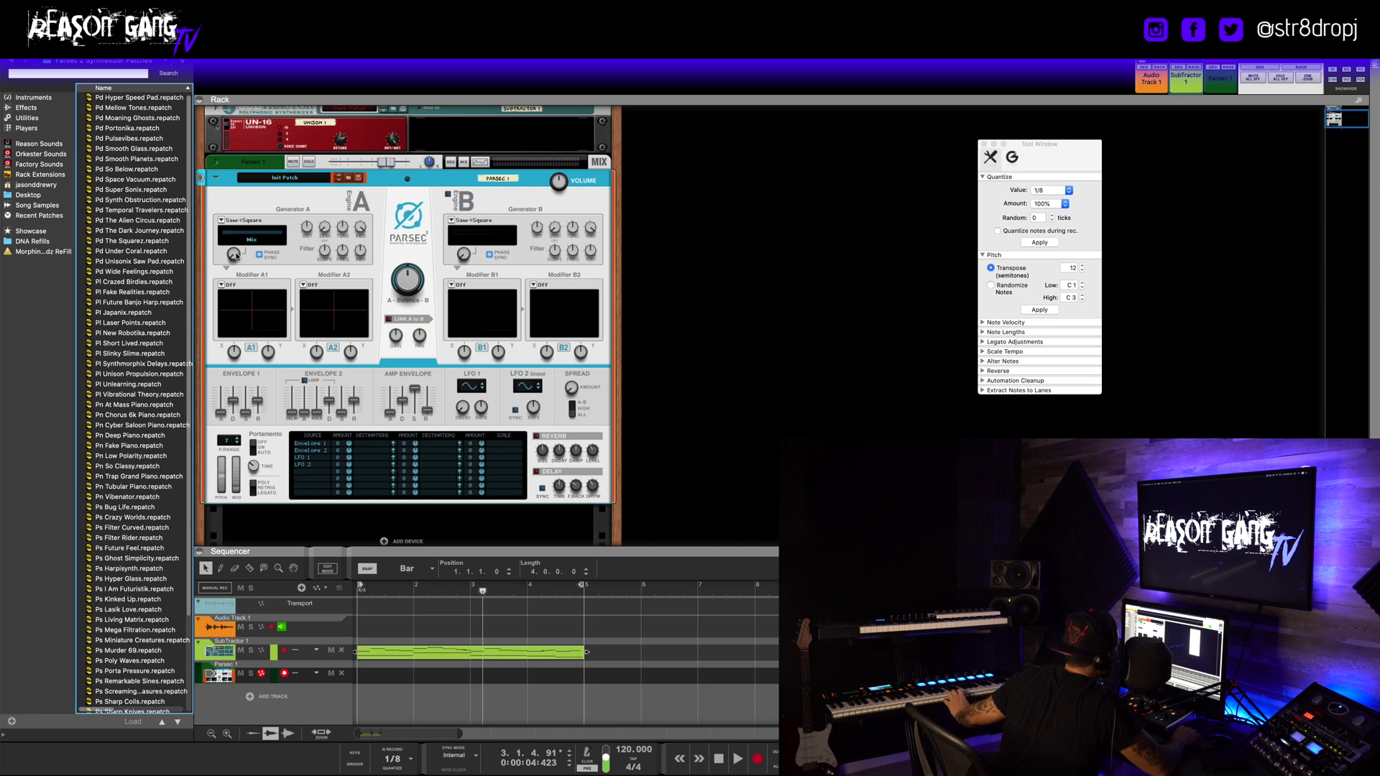
- Set Parsec's Modifier A1 to Unison and move the recorded clip onto the Parsec track
click(236, 255)
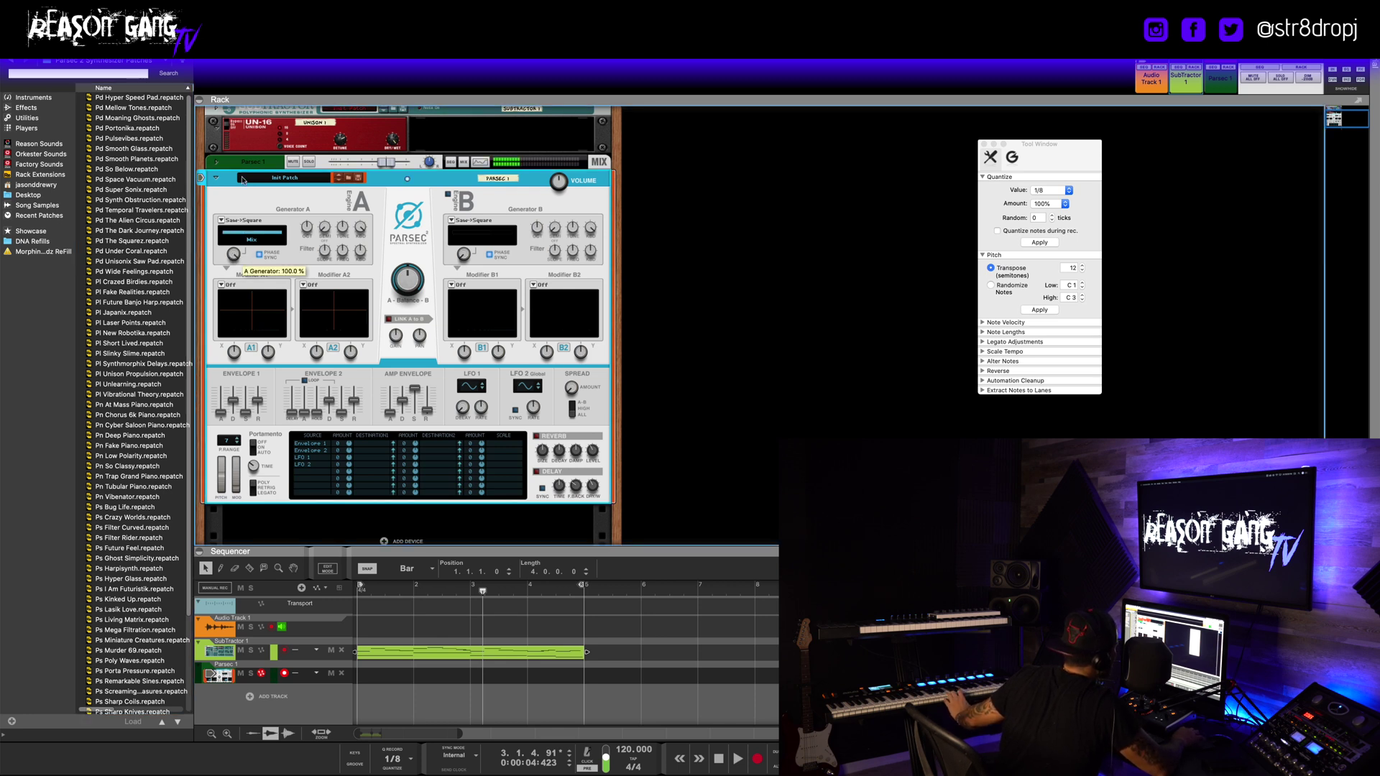
mouse_move(240, 394)
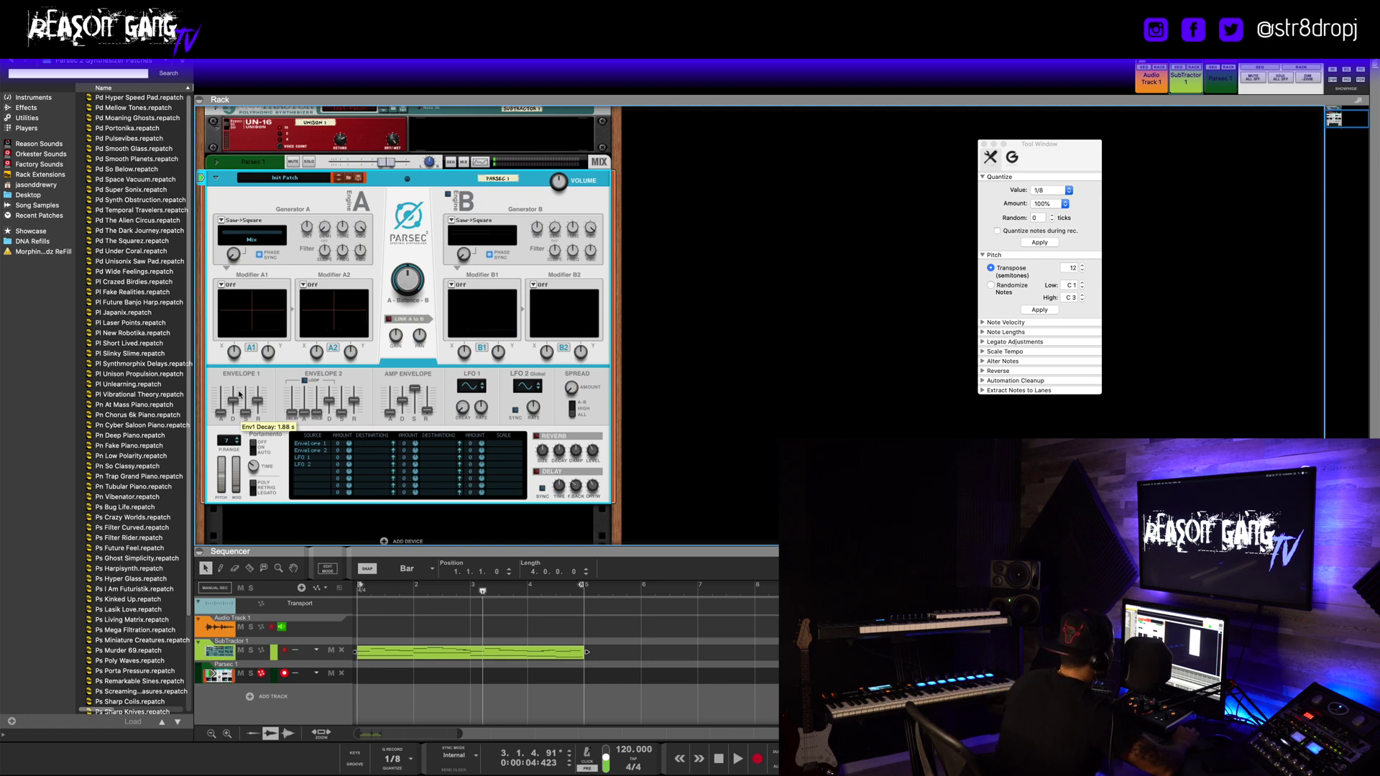
click(220, 286)
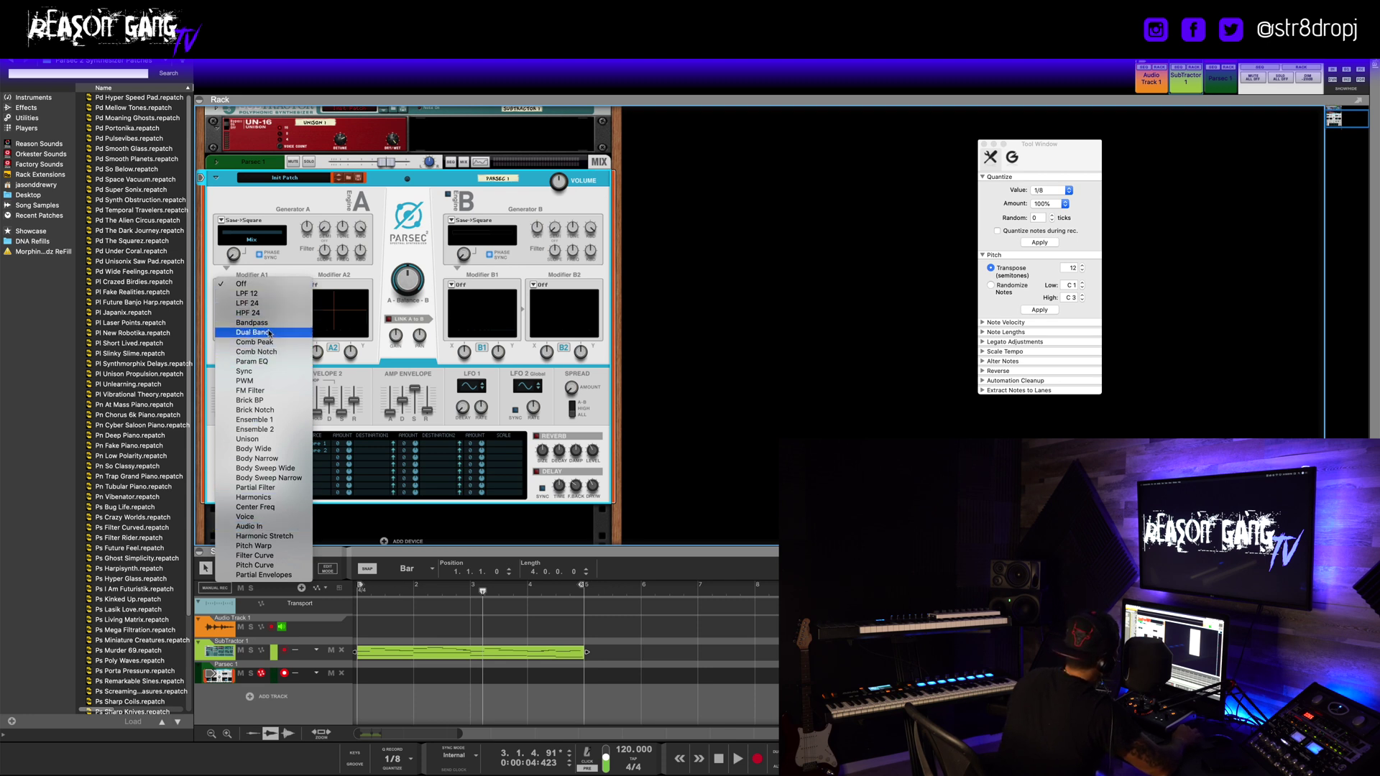
click(271, 440)
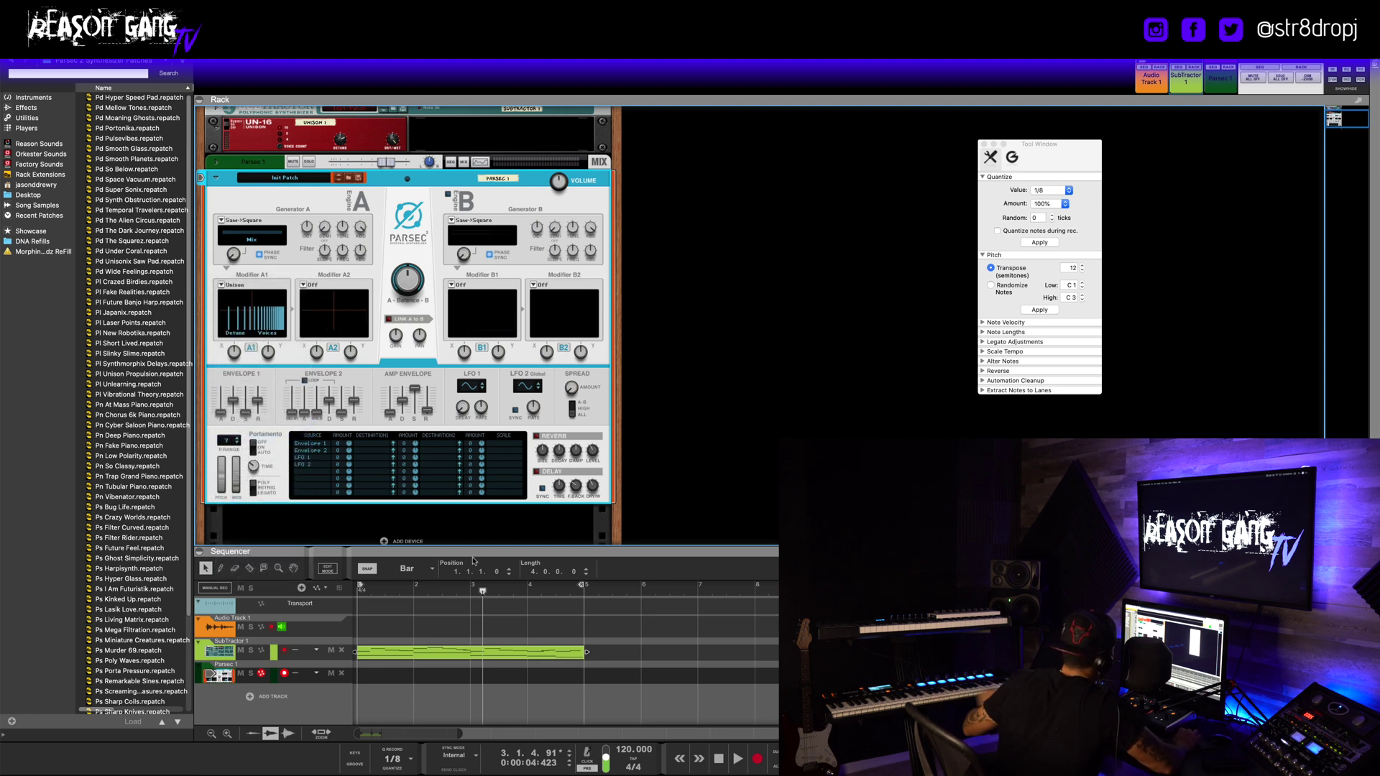
drag(609, 646, 432, 676)
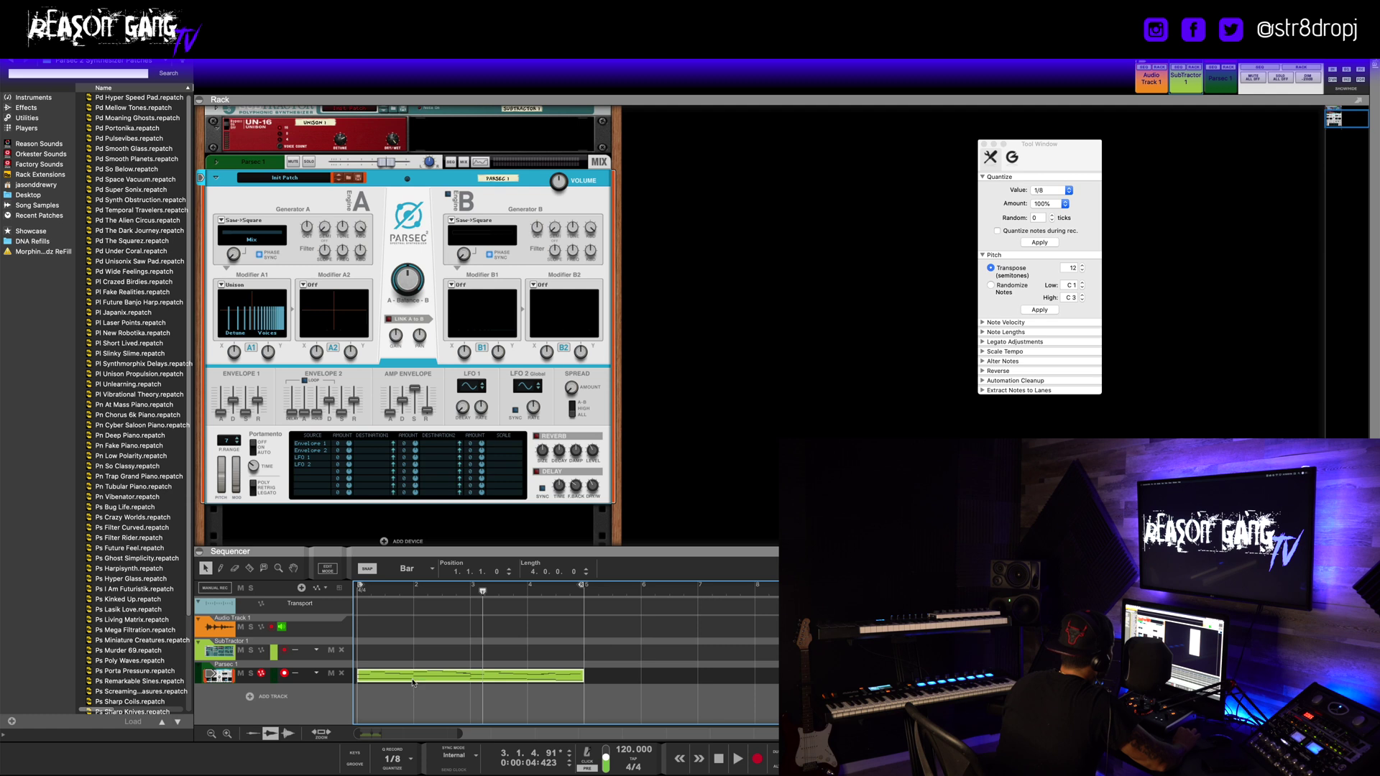
- Switch Parsec Modifier A1 off, then back to Unison with its X detune at 51.6%
click(232, 286)
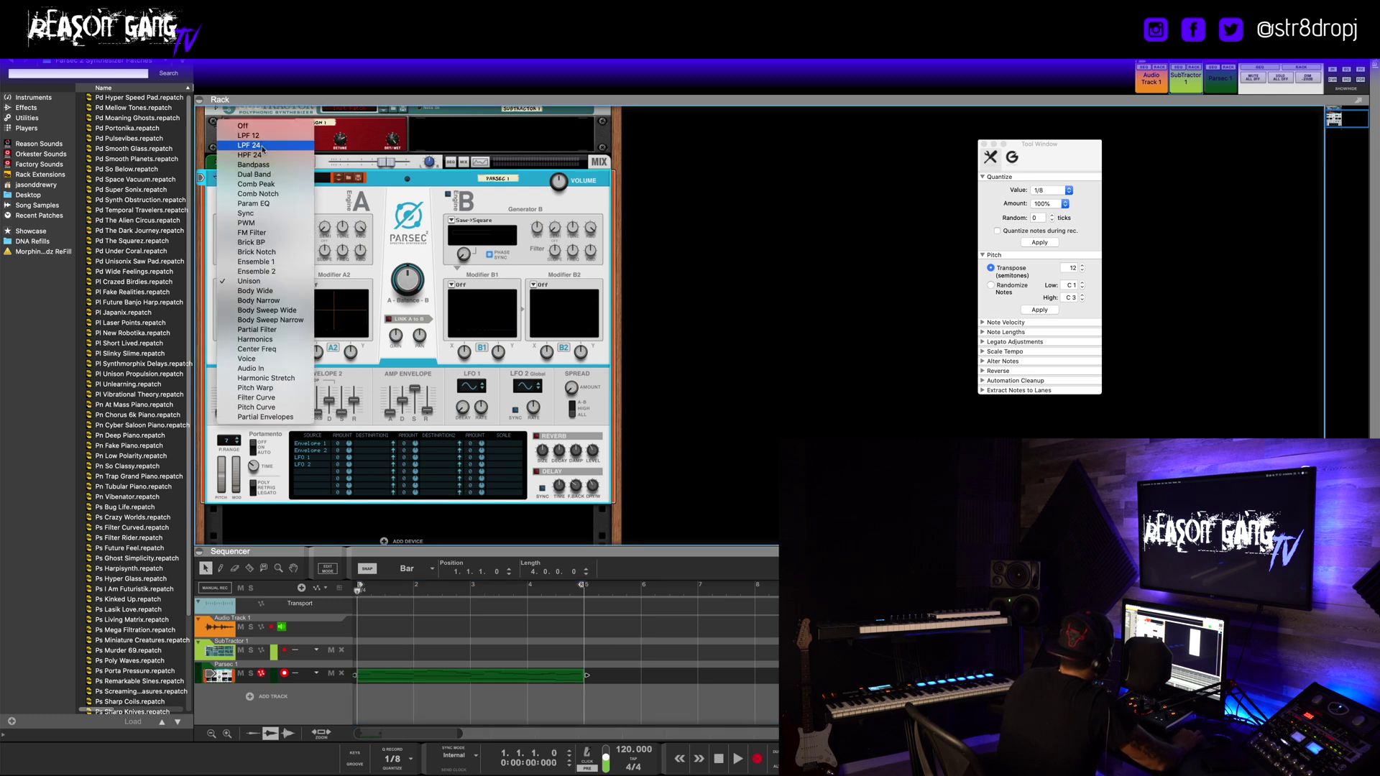
click(237, 128)
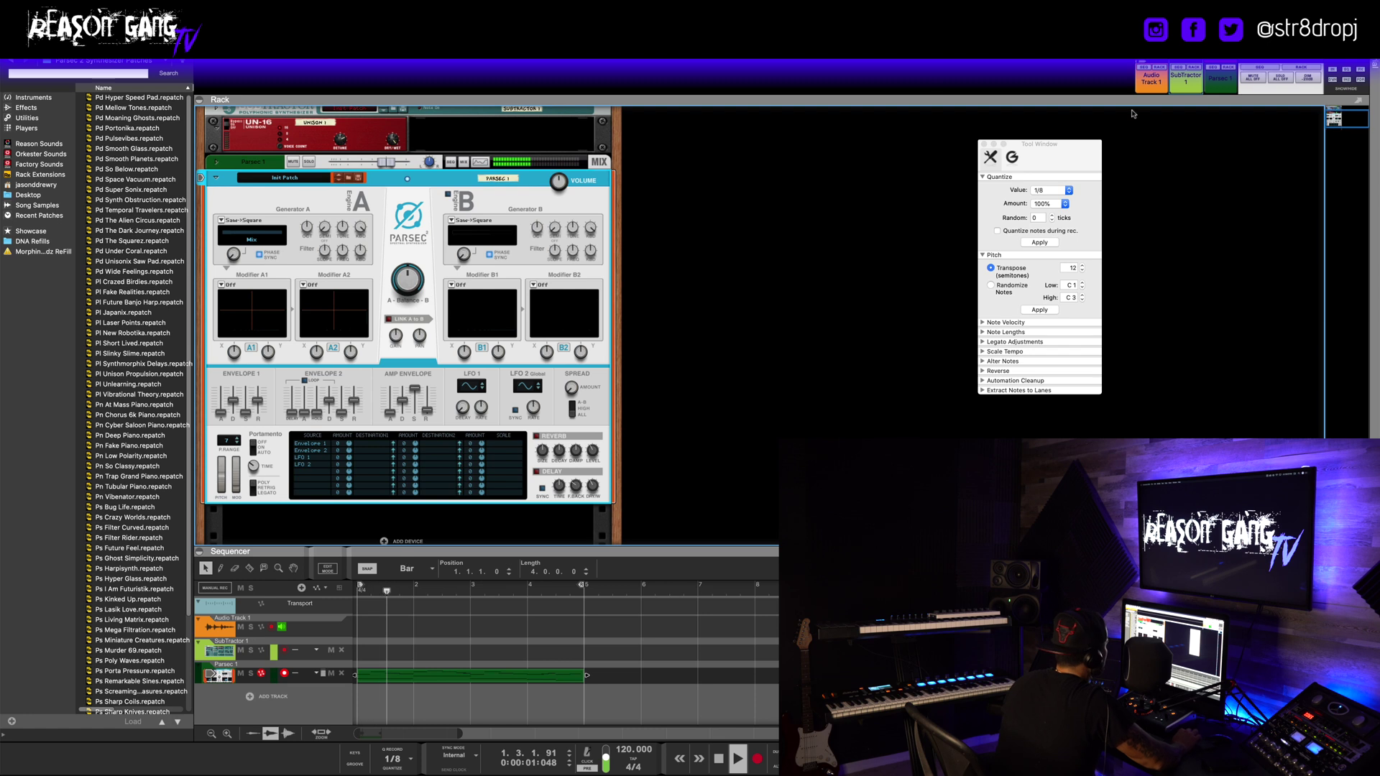
key(space)
key(F5)
key(space)
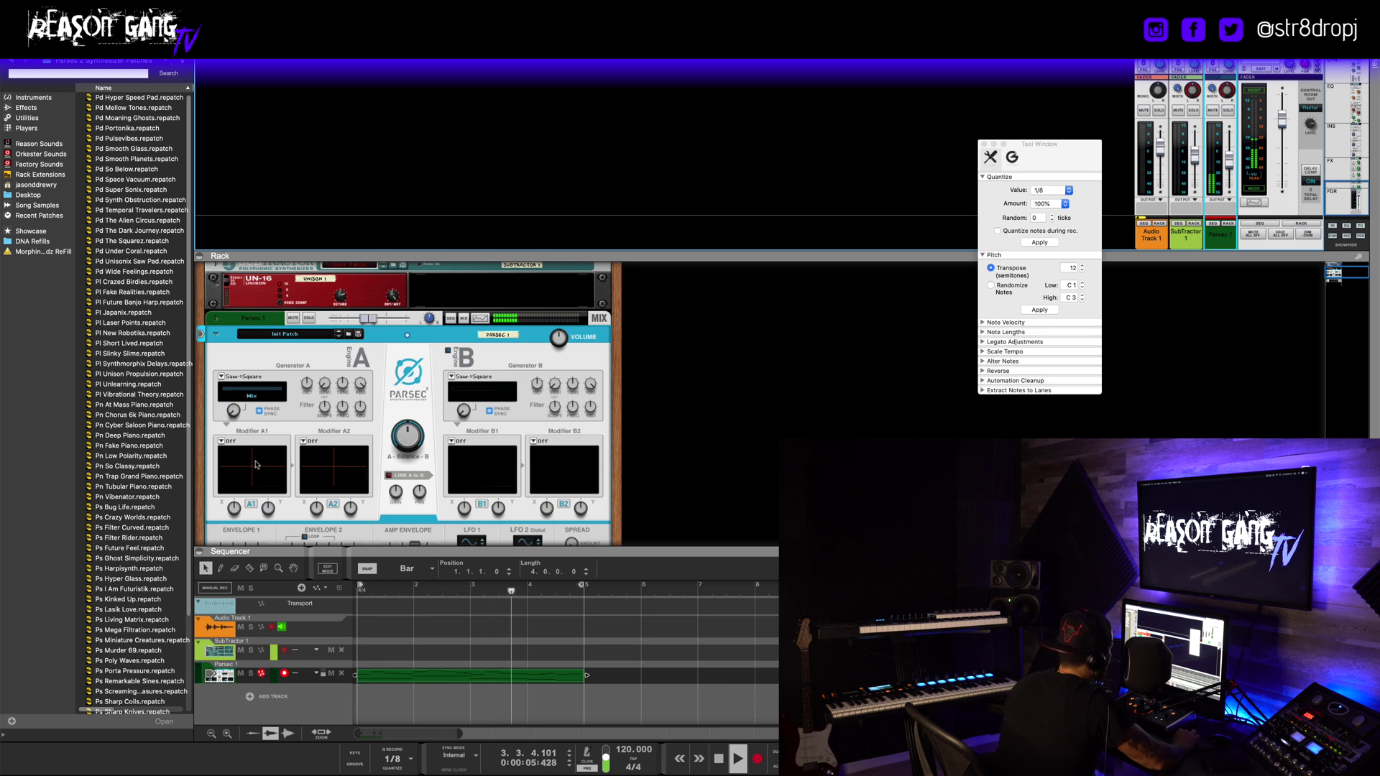
click(221, 441)
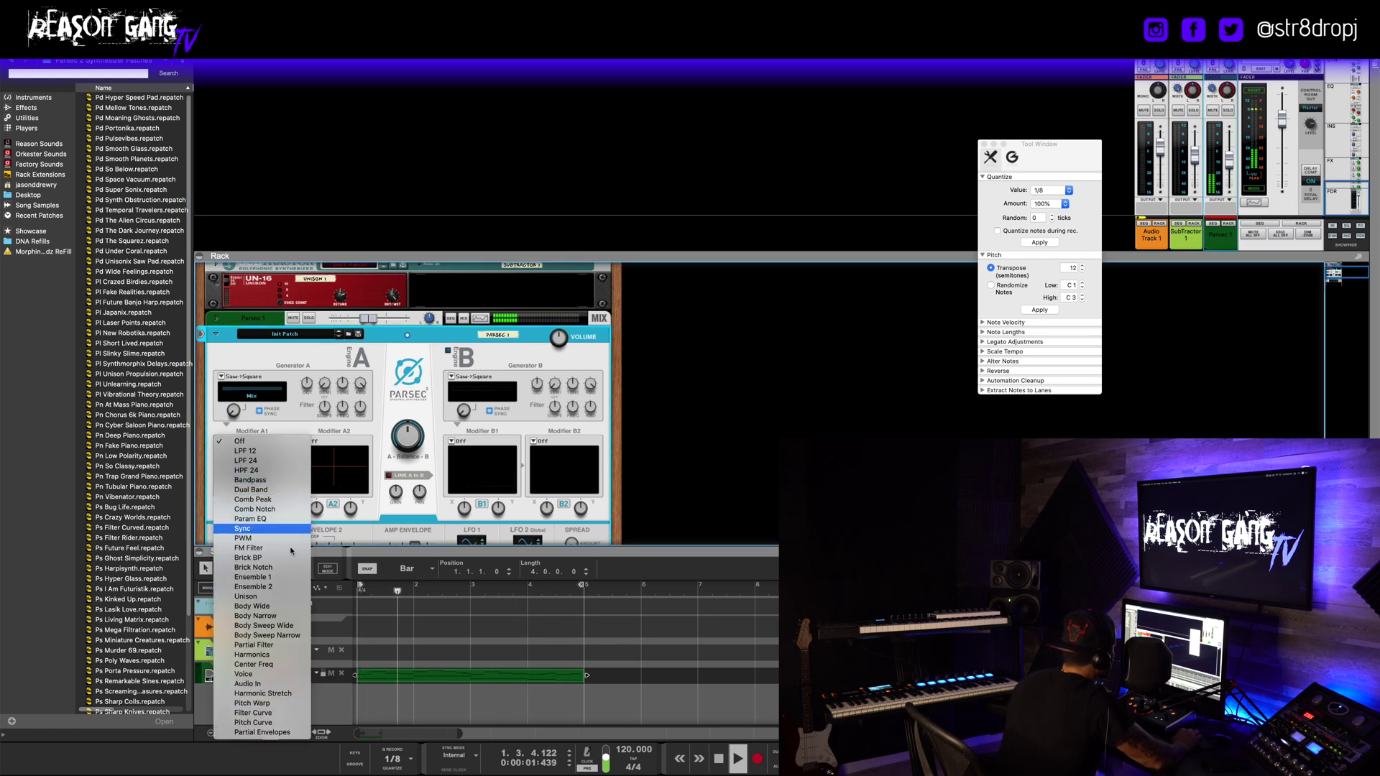
click(276, 598)
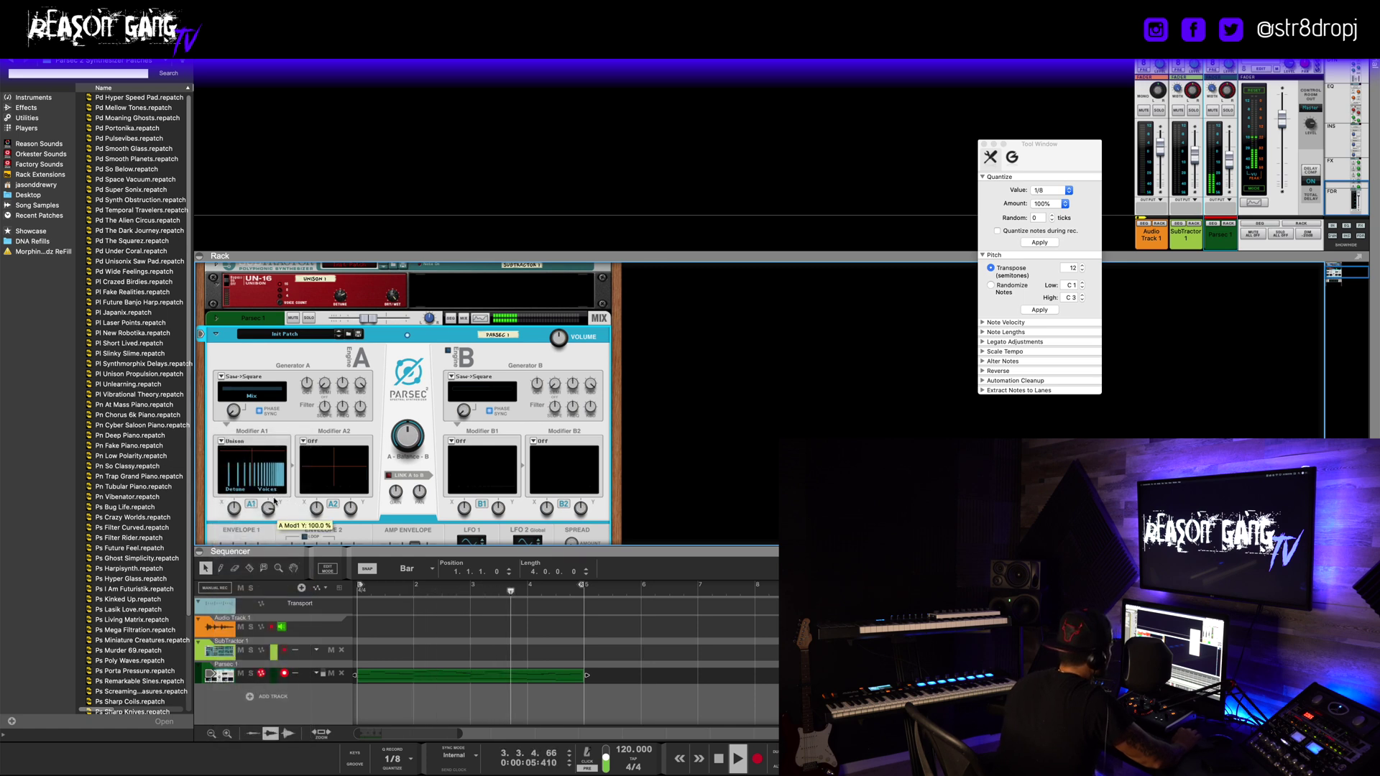
drag(238, 512, 242, 515)
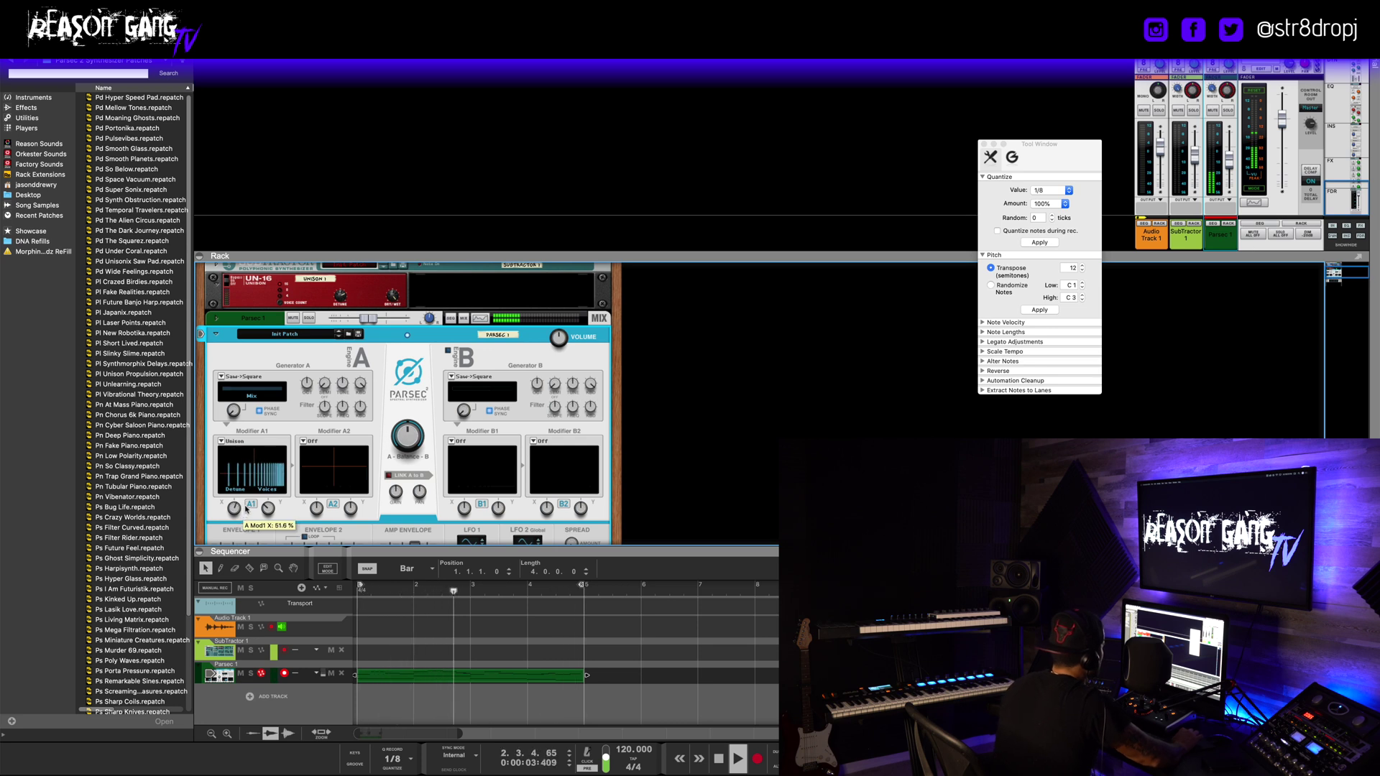
- Shorten the Parsec amp envelope release to about 443 ms
scroll(381, 460, down, 2)
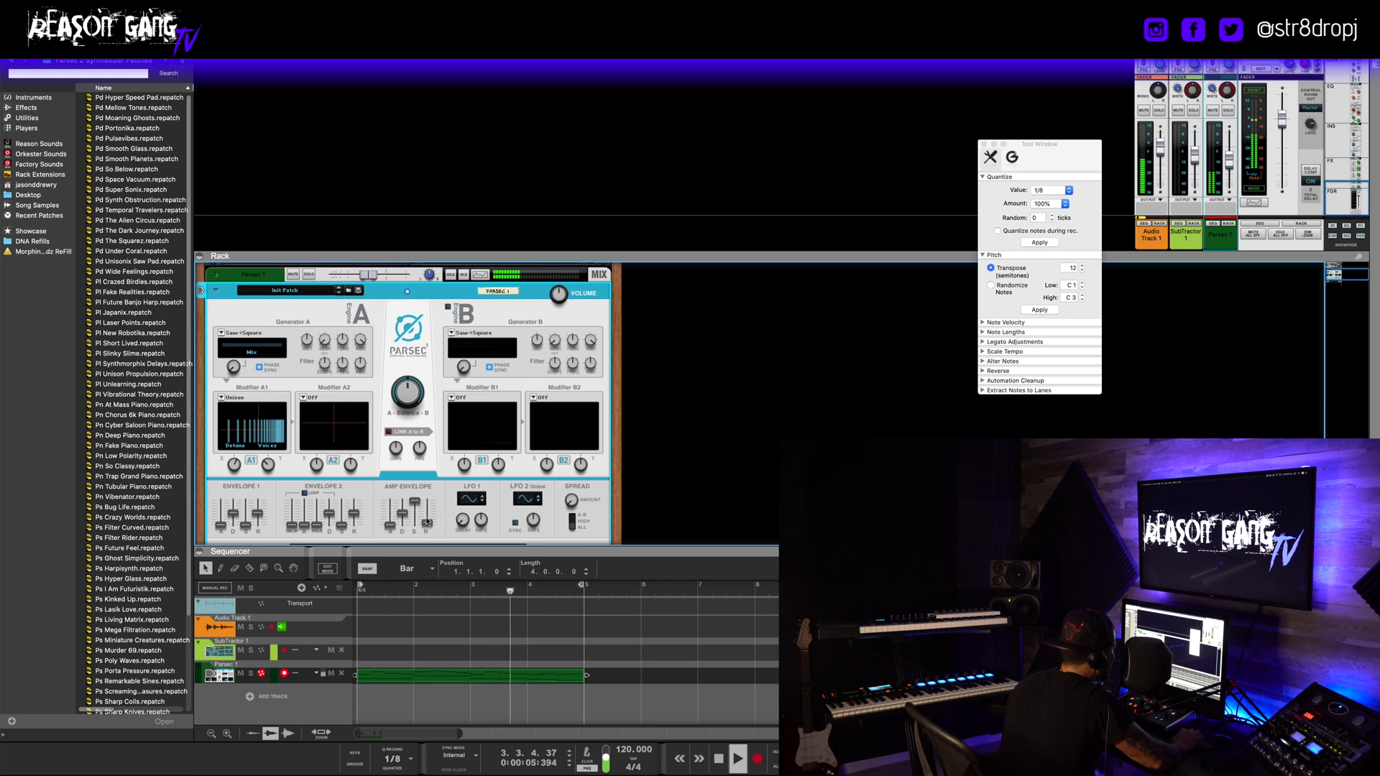
mouse_move(428, 524)
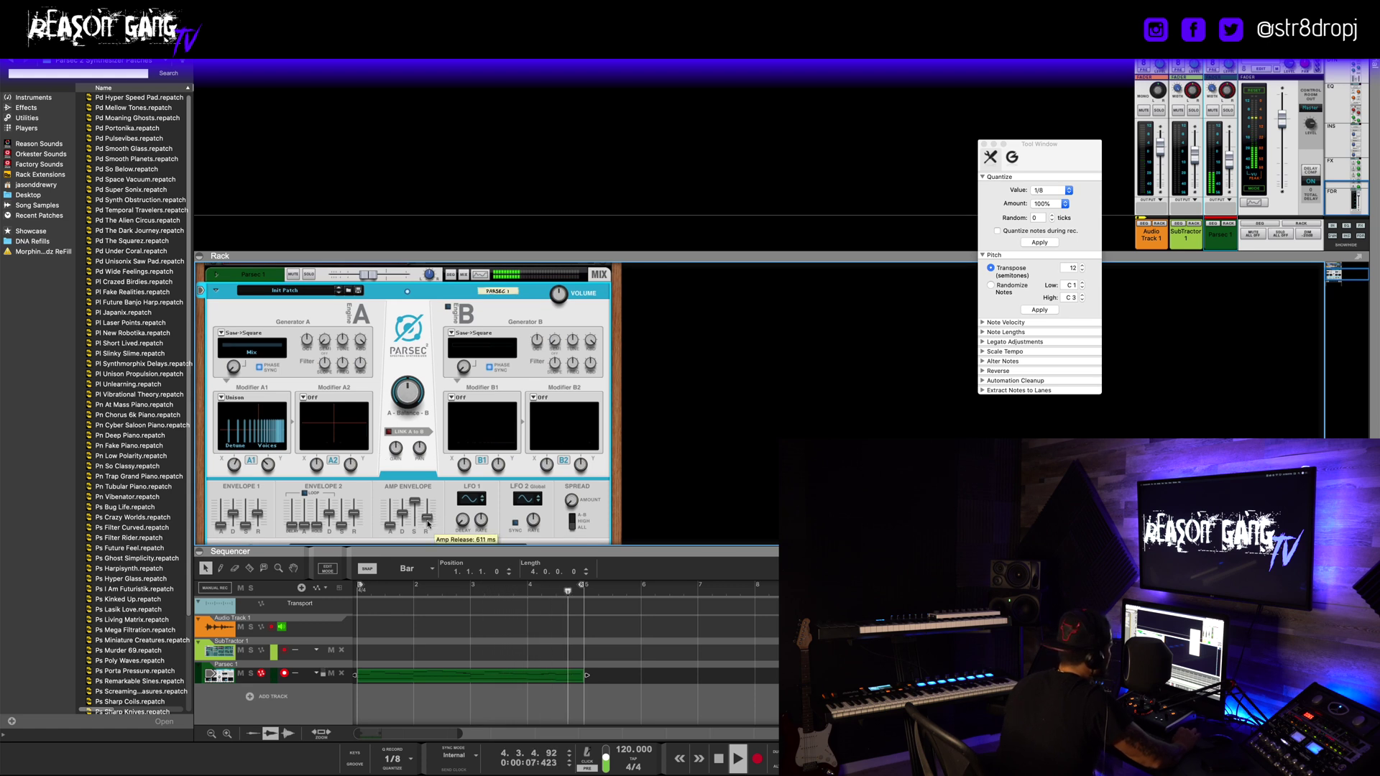
drag(428, 523, 429, 525)
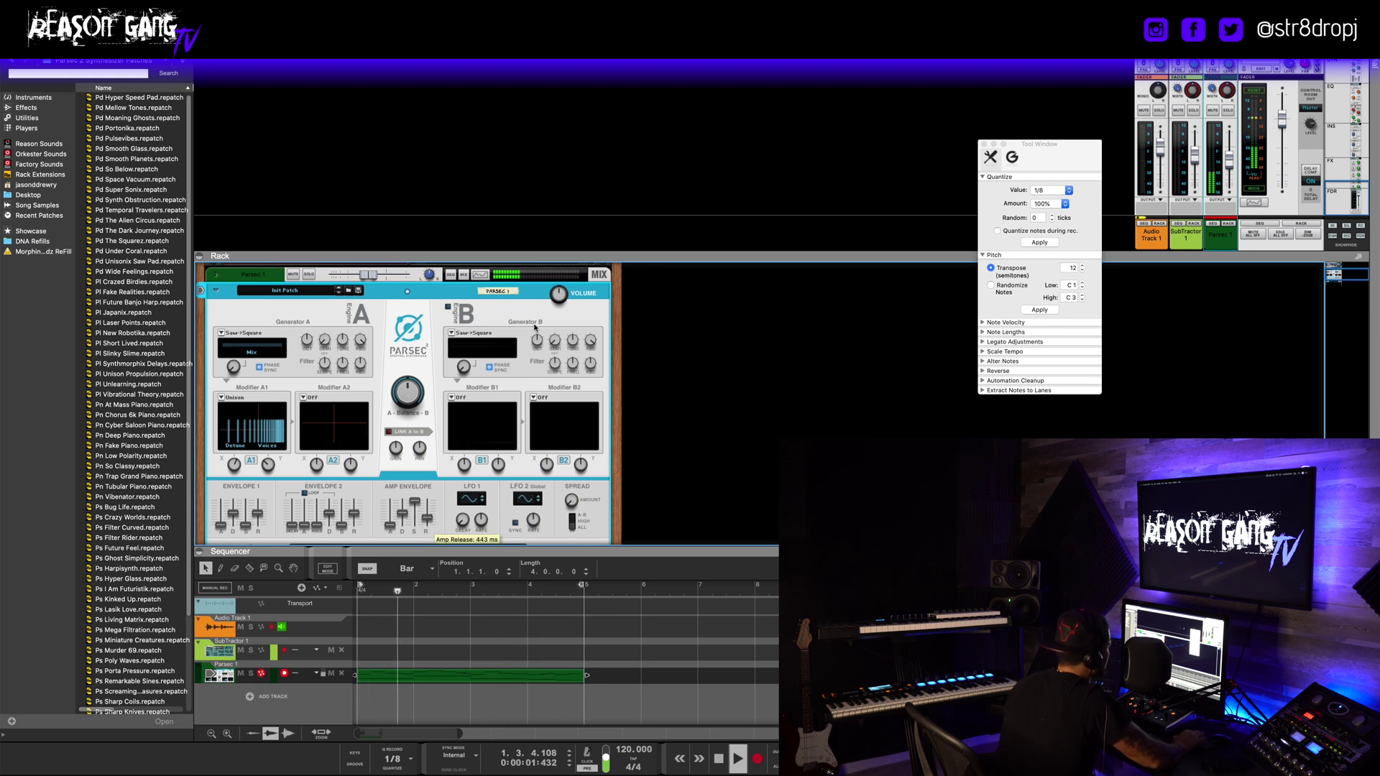
scroll(1281, 181, up, 3)
scroll(1278, 179, up, 5)
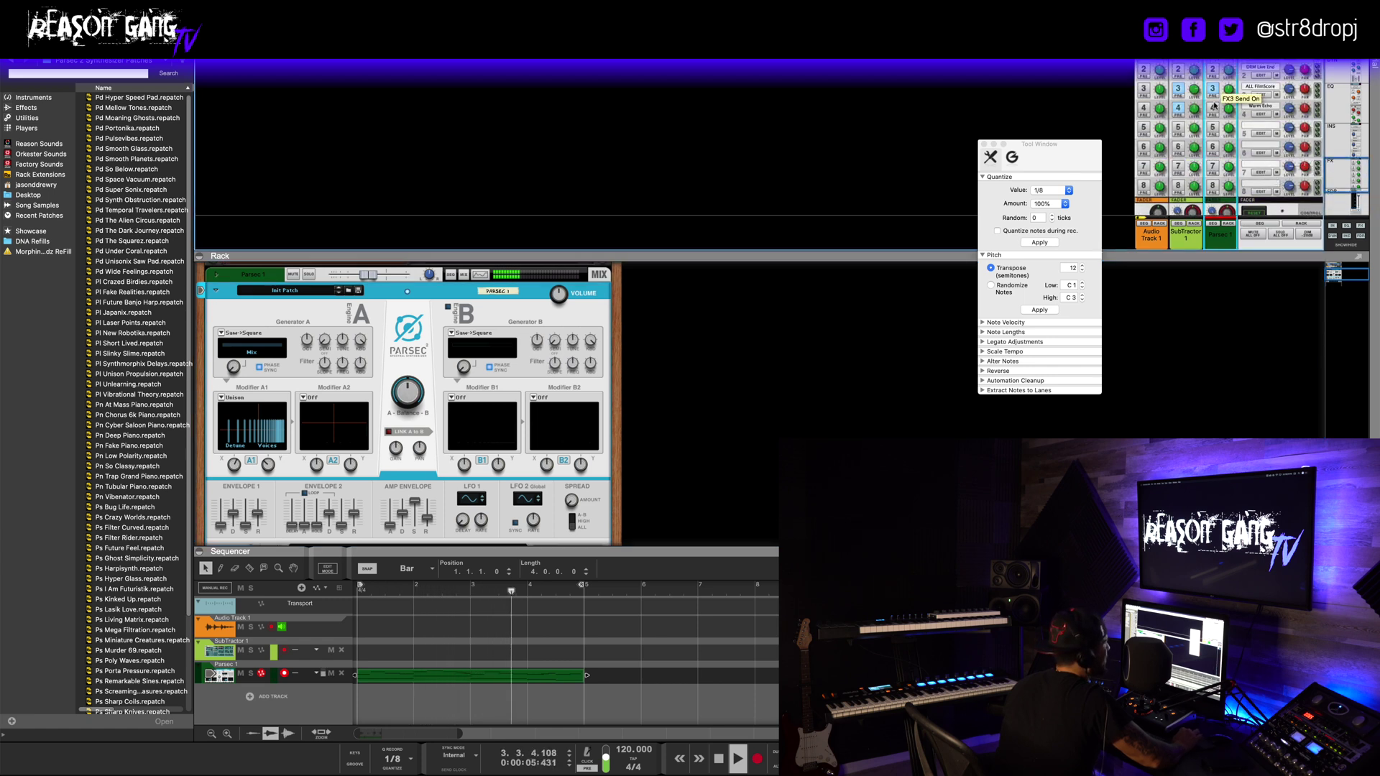
- Stop playback and delete the clip from the Parsec track
mouse_move(1222, 103)
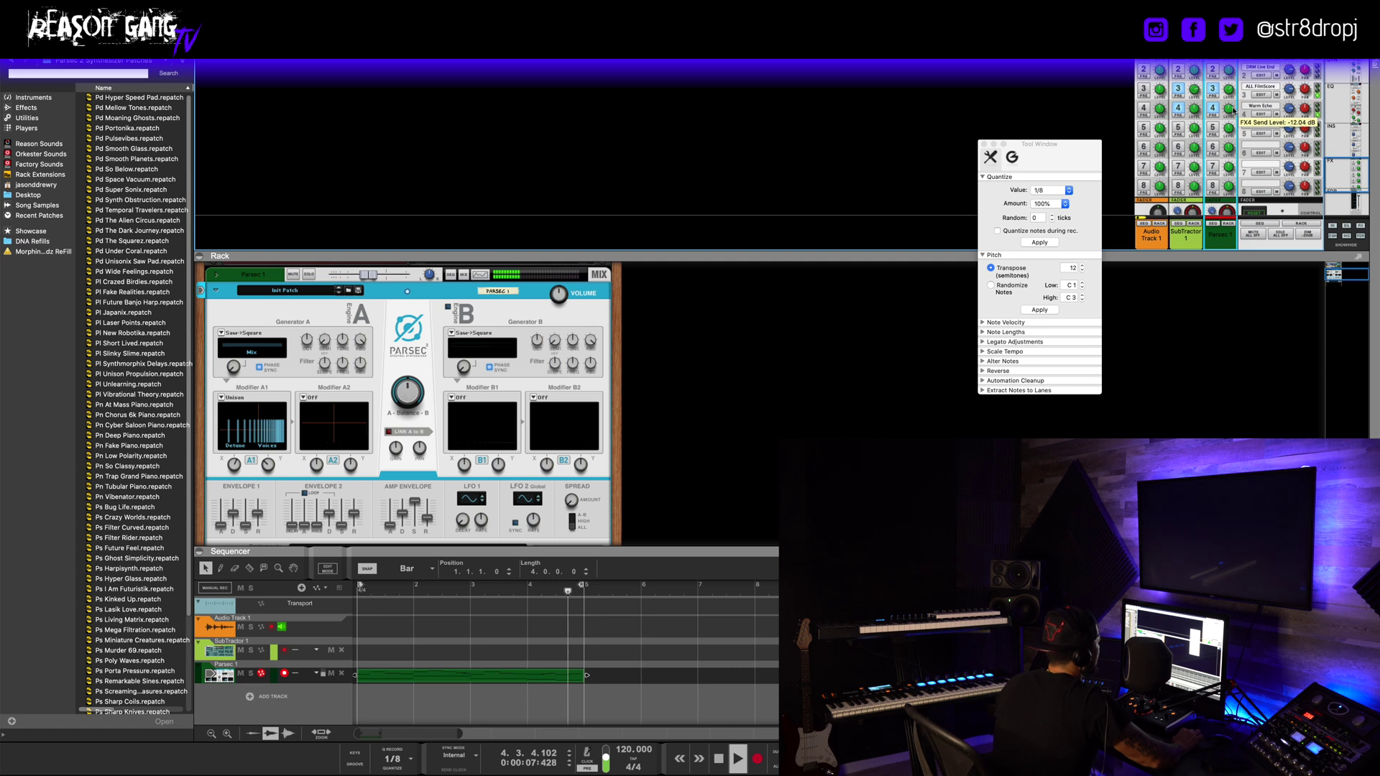
key(space)
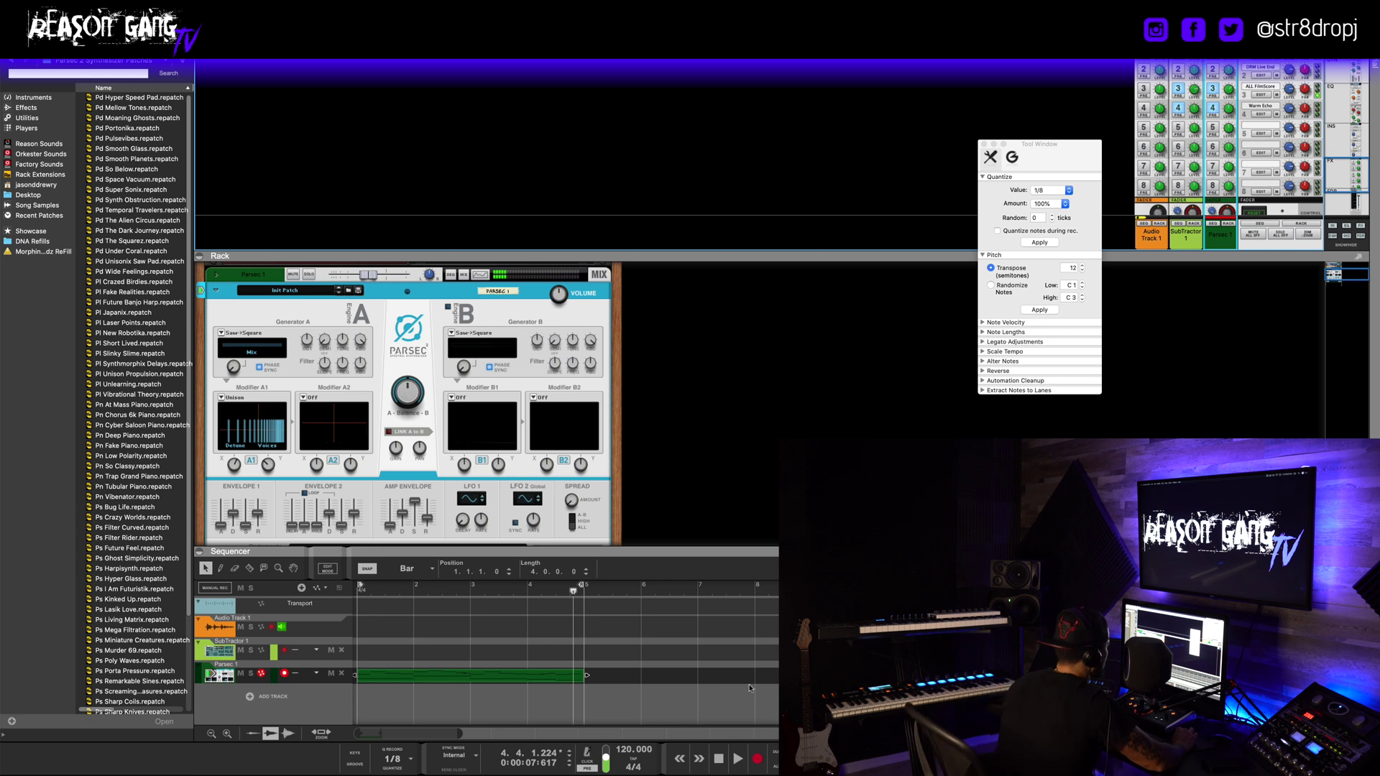
click(568, 679)
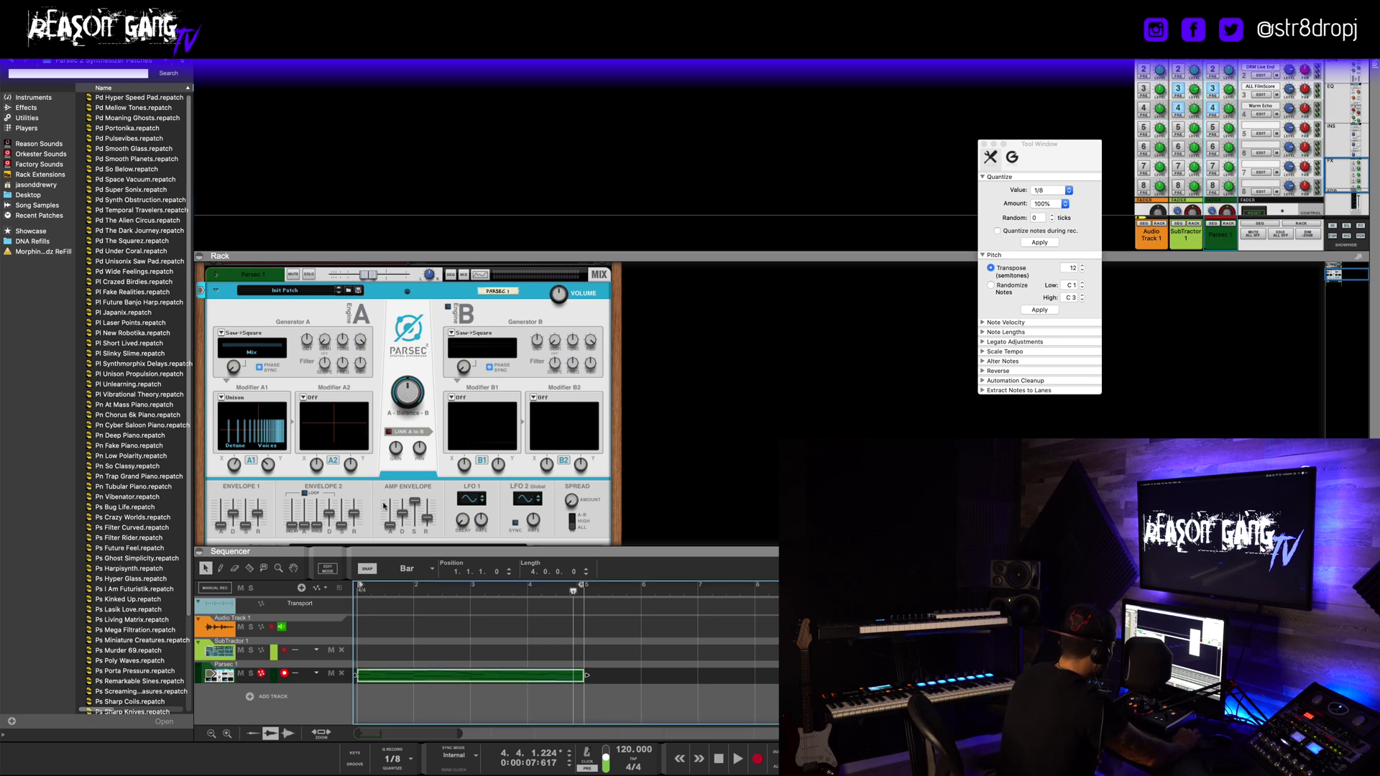
key(Delete)
scroll(457, 483, down, 5)
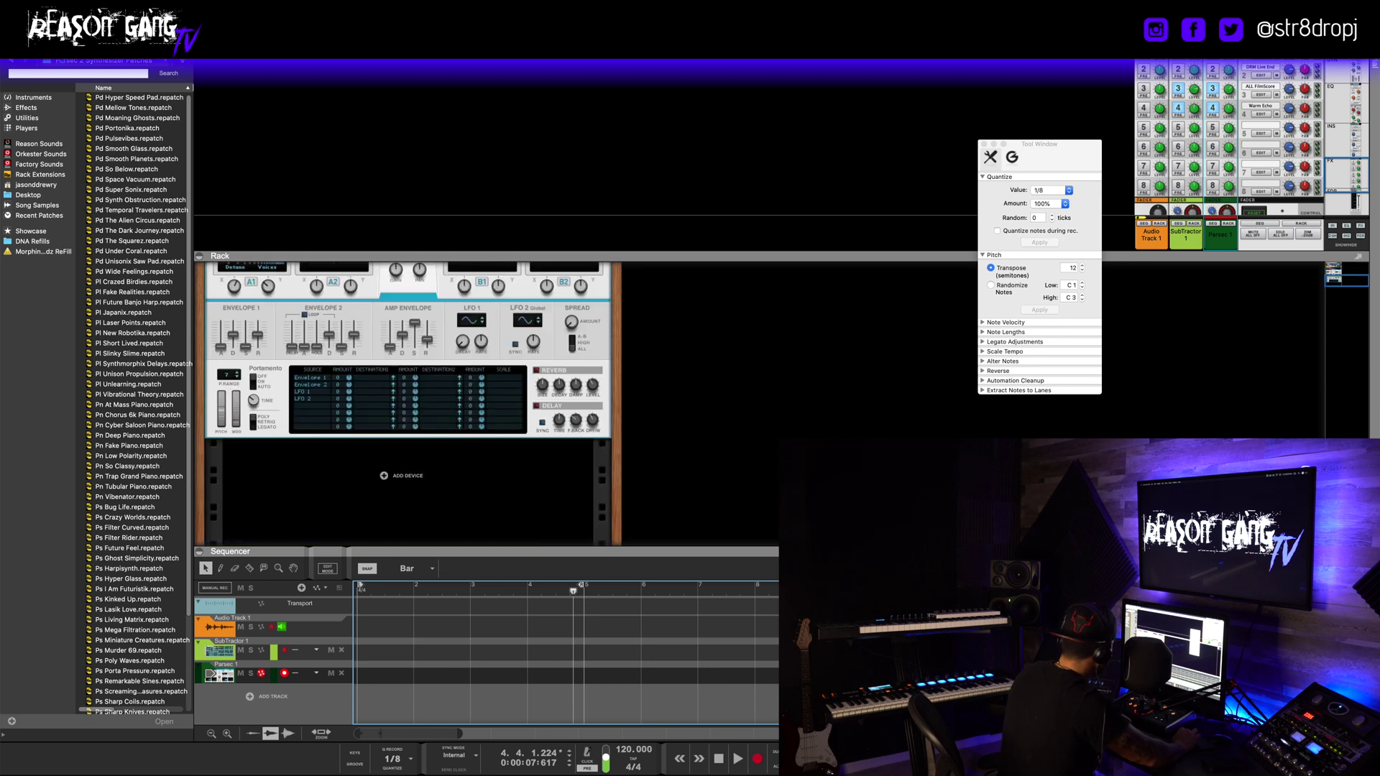
- Add a Thor Polysonic Synthesizer from the Instruments browser to the rack
click(33, 97)
scroll(134, 360, down, 5)
click(152, 476)
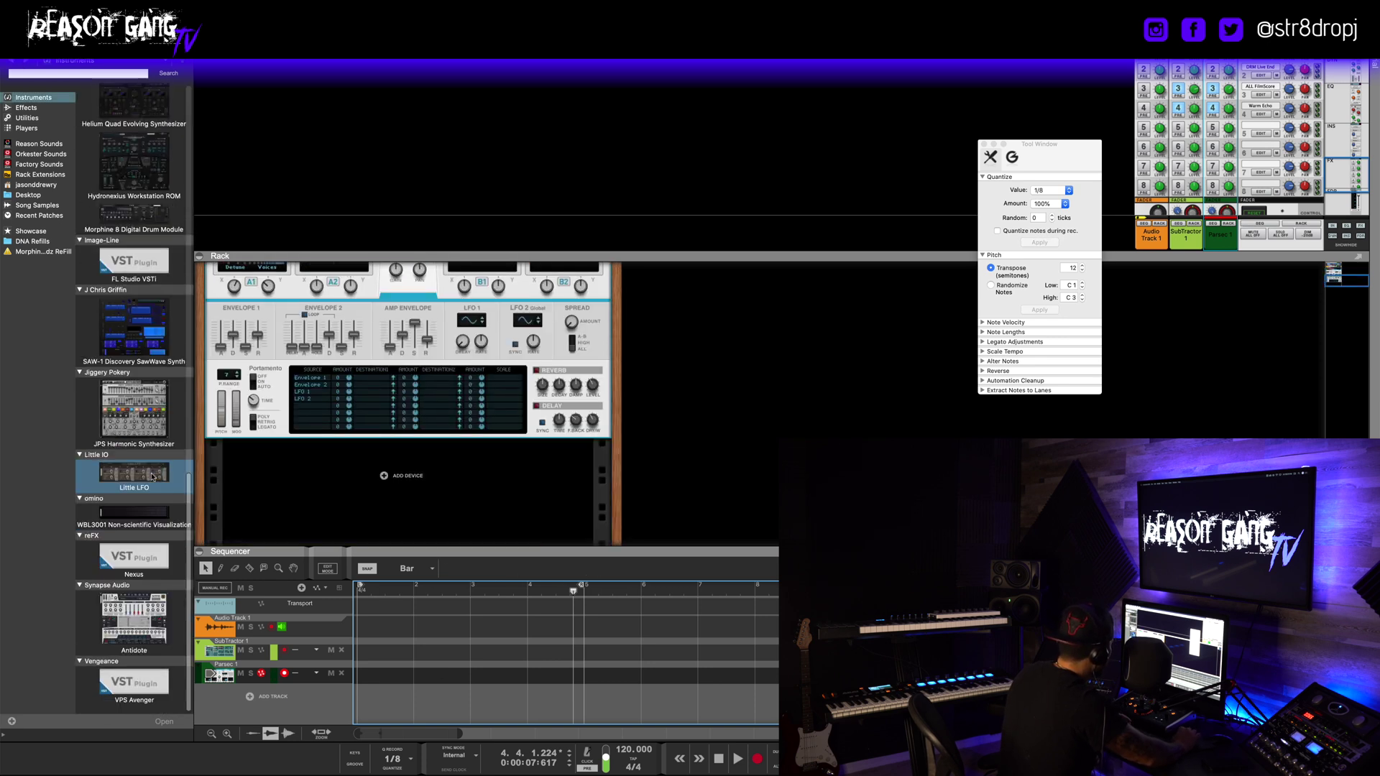
scroll(152, 476, up, 10)
click(153, 477)
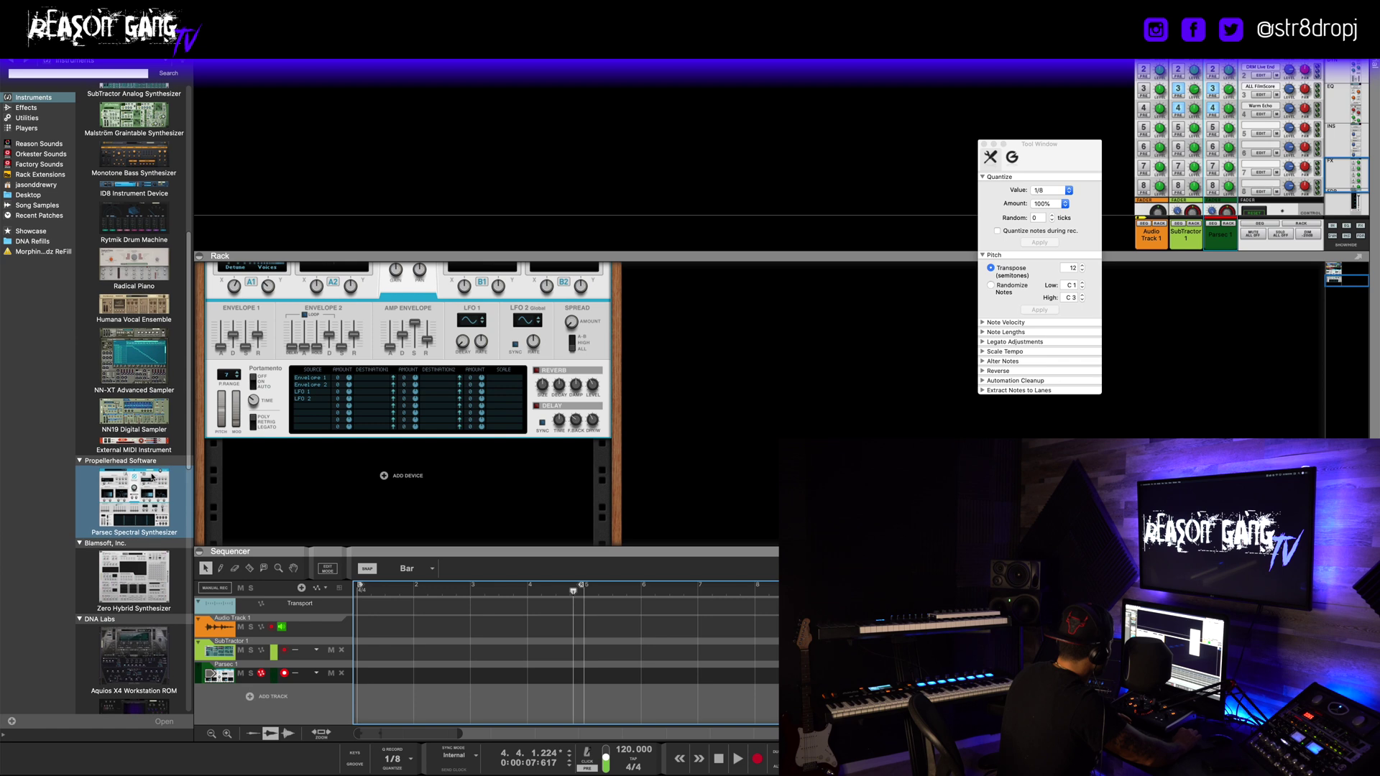
scroll(152, 477, up, 4)
mouse_move(134, 191)
mouse_down()
mouse_move(359, 492)
mouse_move(448, 505)
mouse_up()
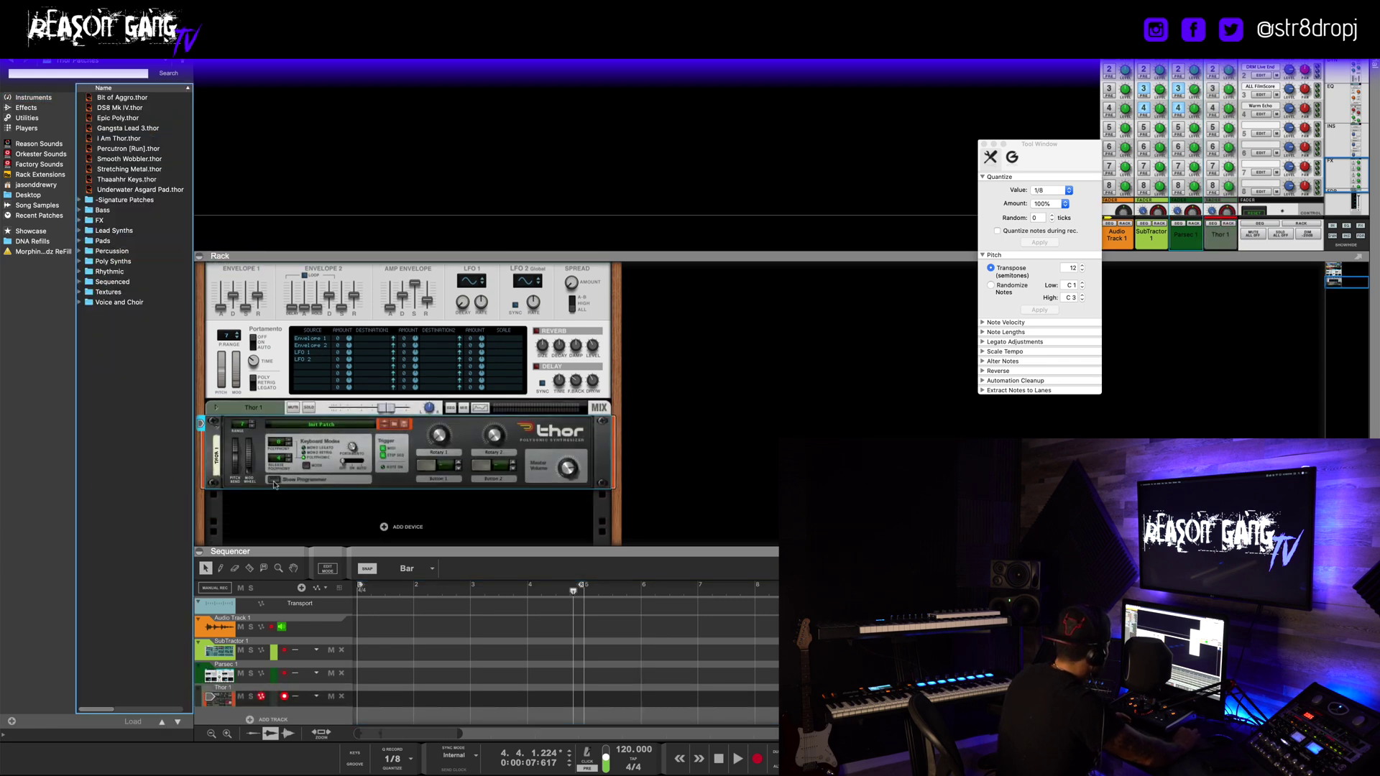
- Show Thor's programmer panel and resize the rack and sequencer panes to fit it
click(274, 480)
drag(491, 253, 504, 117)
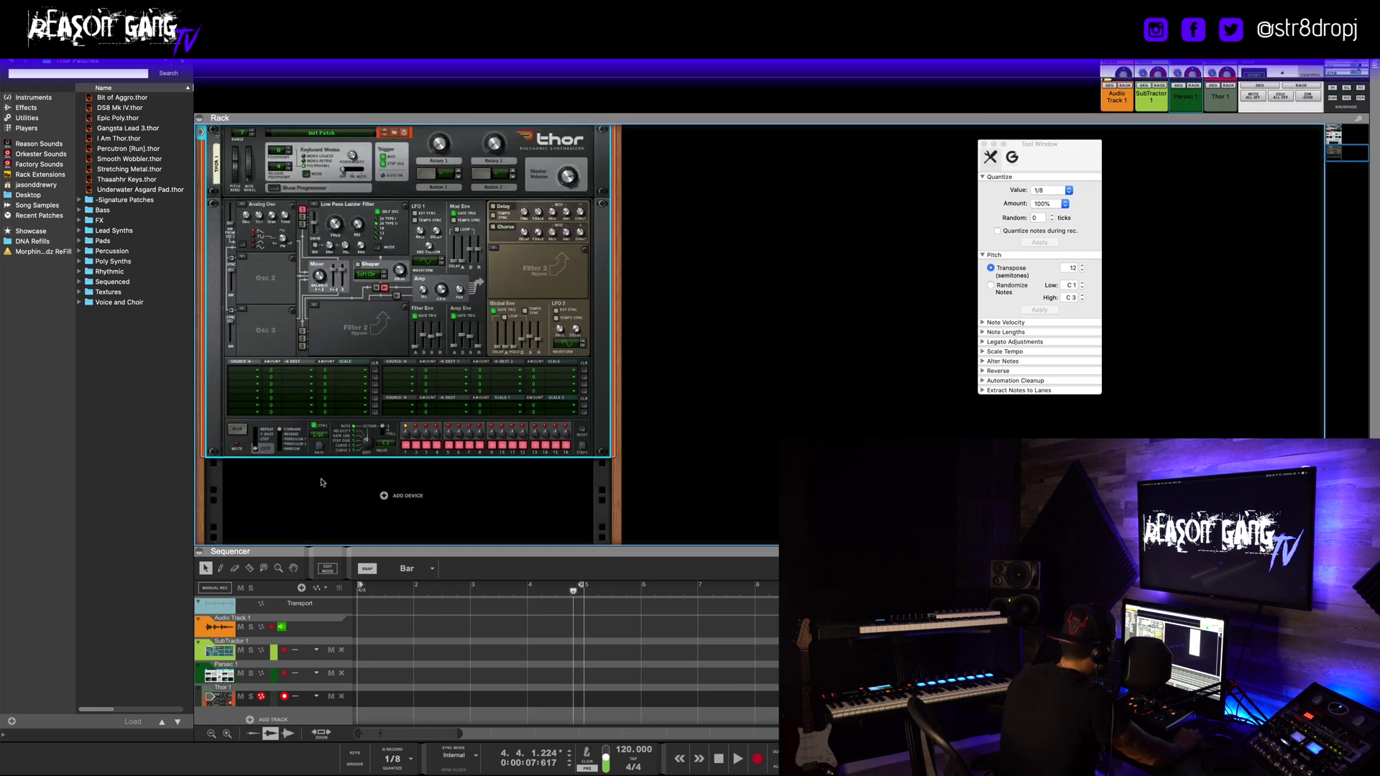
drag(430, 554, 433, 428)
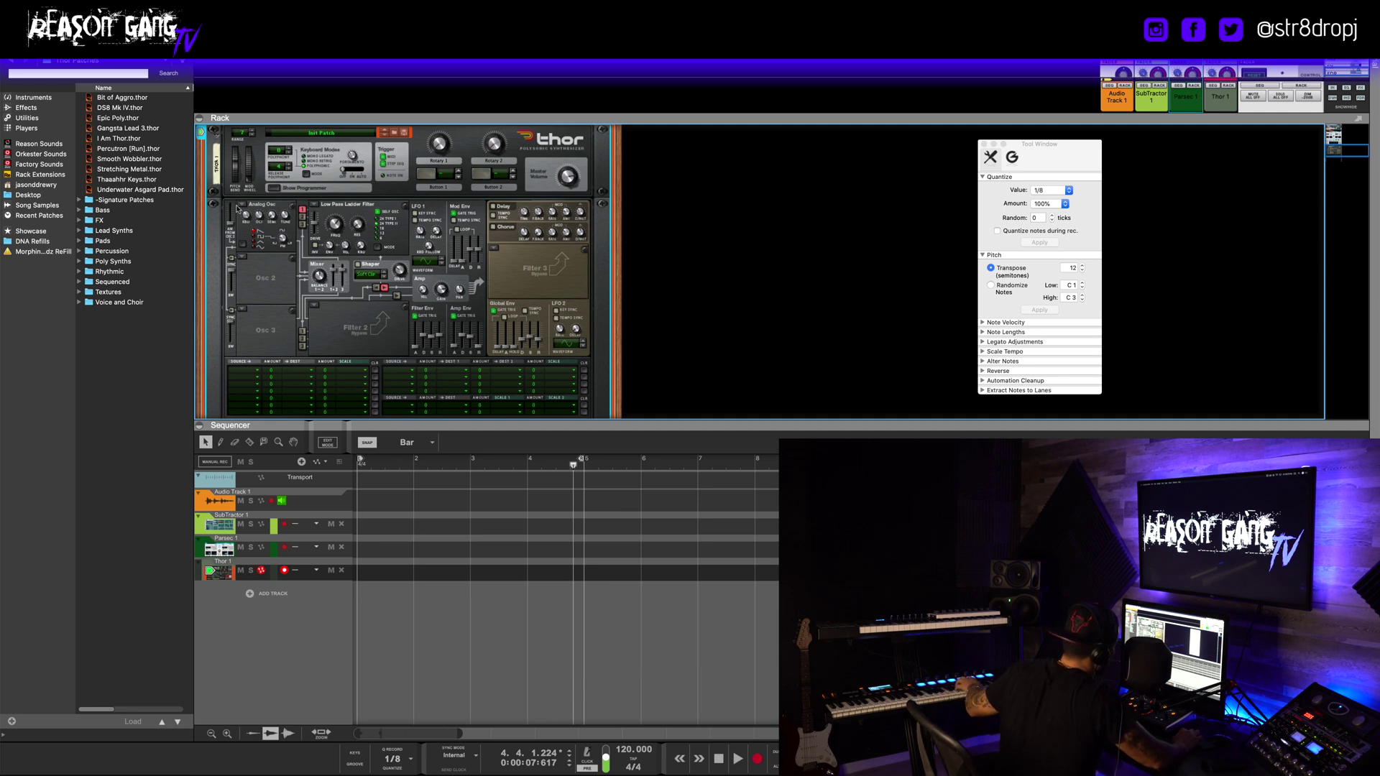
click(238, 207)
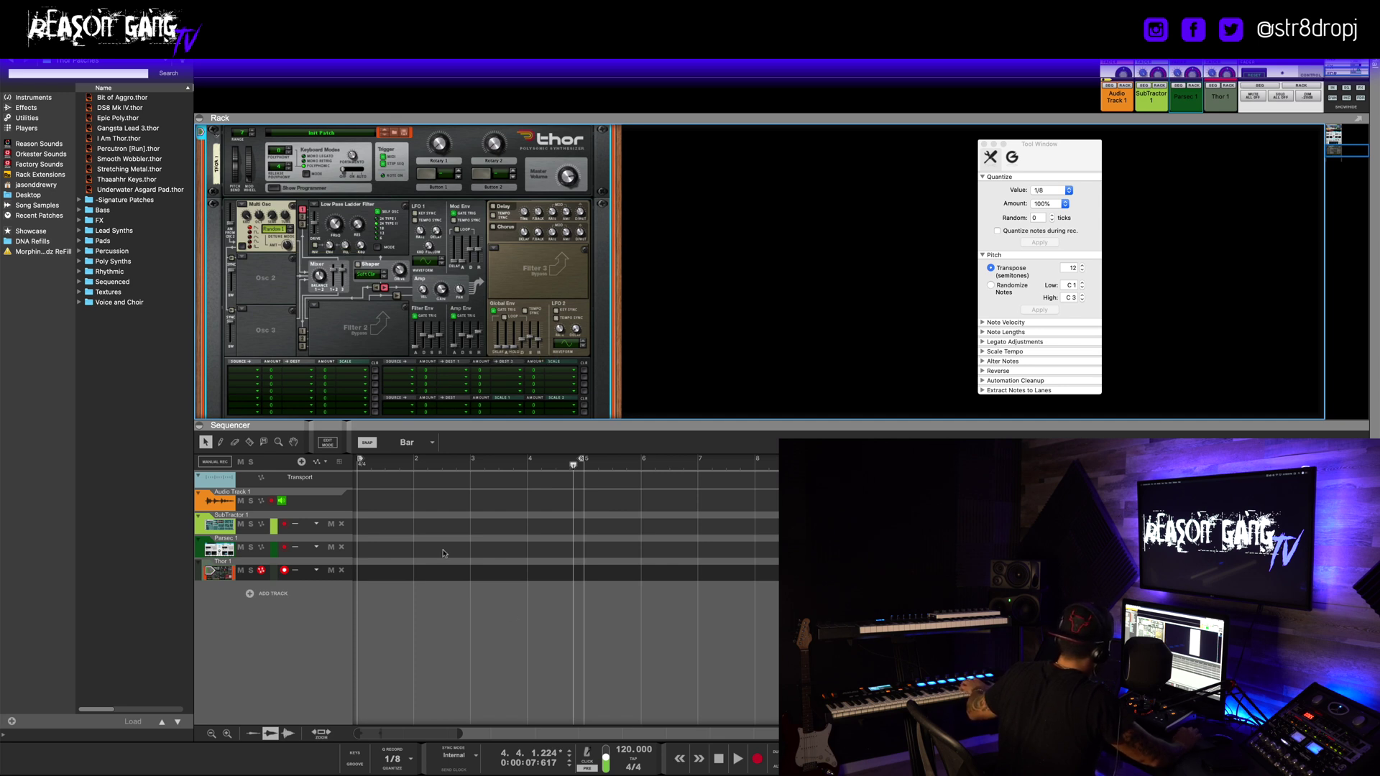
- Adjust Thor's amp envelope release by scrolling, then switch on Thor's chorus effect
scroll(453, 539, right, 1)
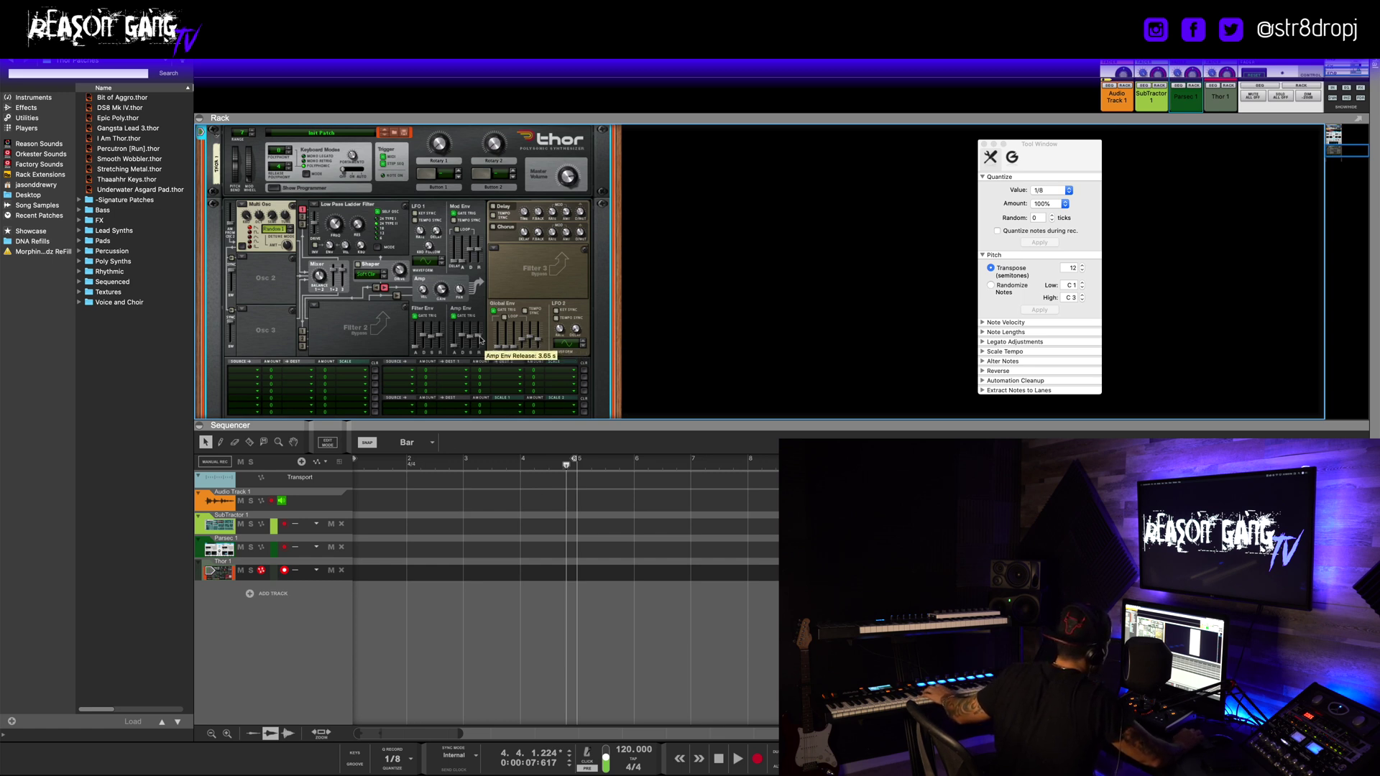
scroll(480, 343, down, 2)
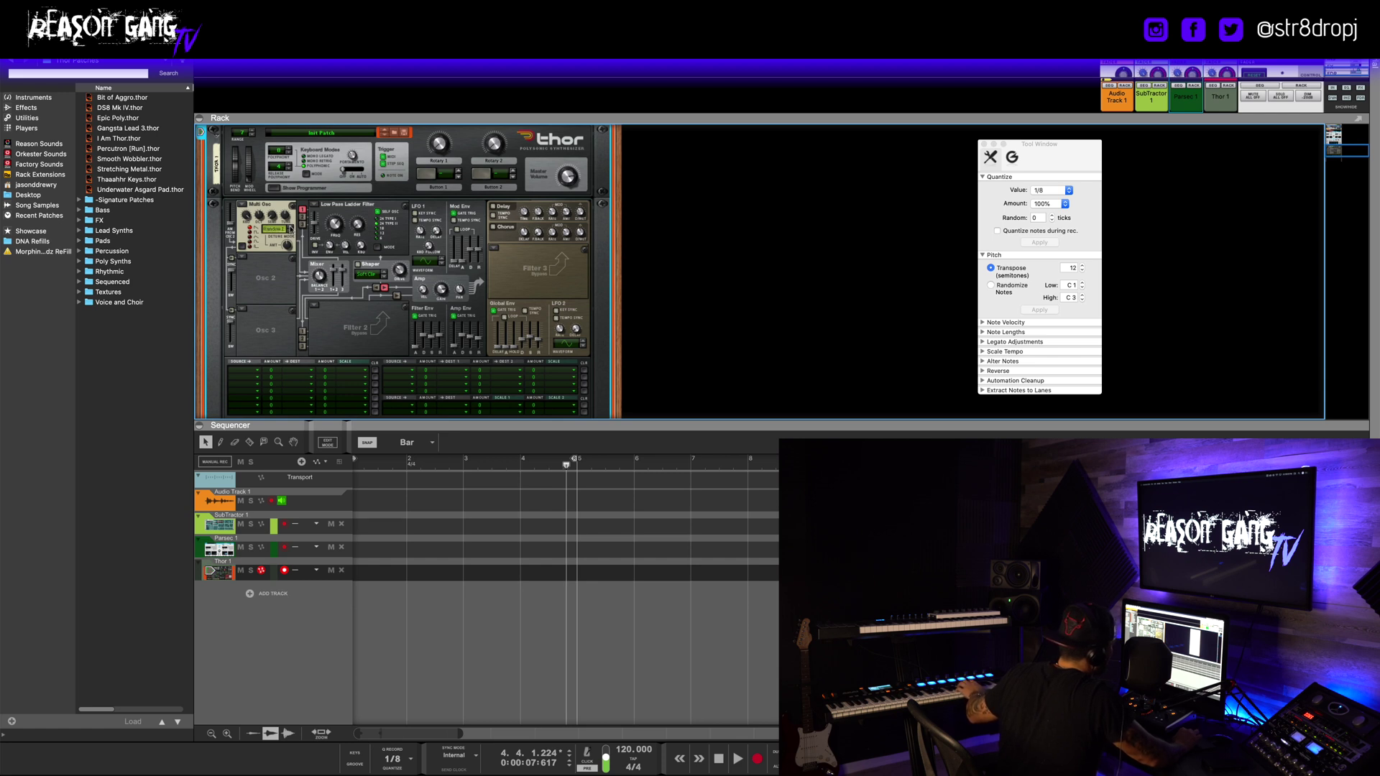
click(494, 229)
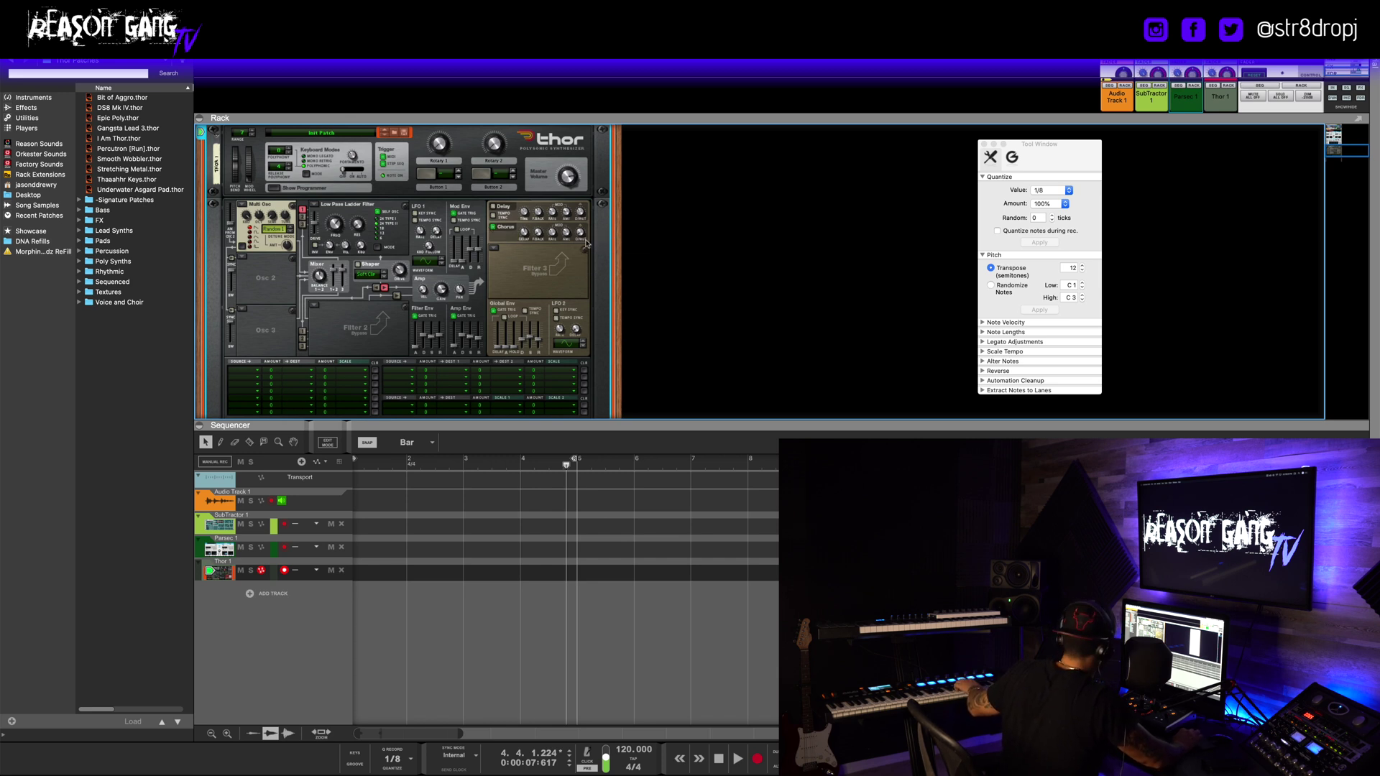
- Raise Thor's chorus dry/wet mix to about 69, easing it back slightly
drag(582, 234, 583, 213)
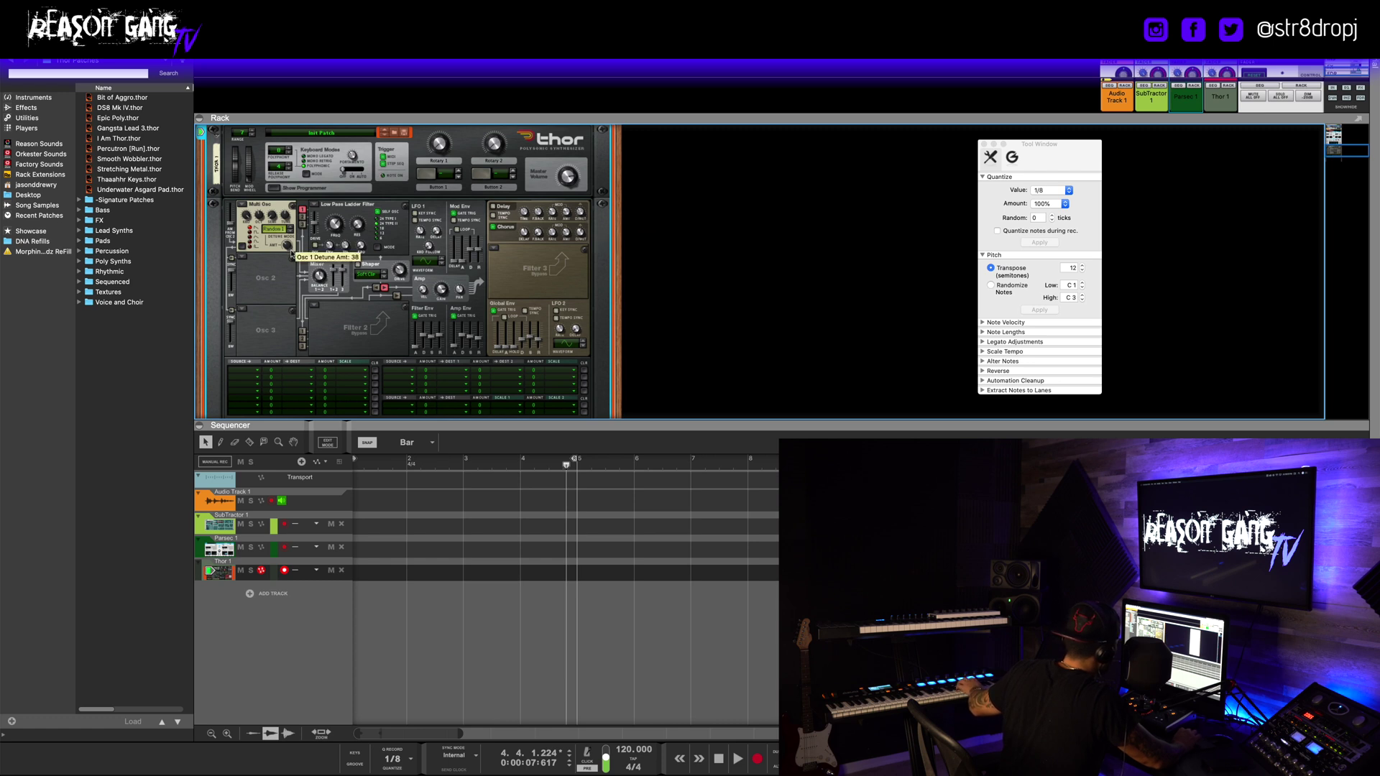
drag(581, 232, 580, 212)
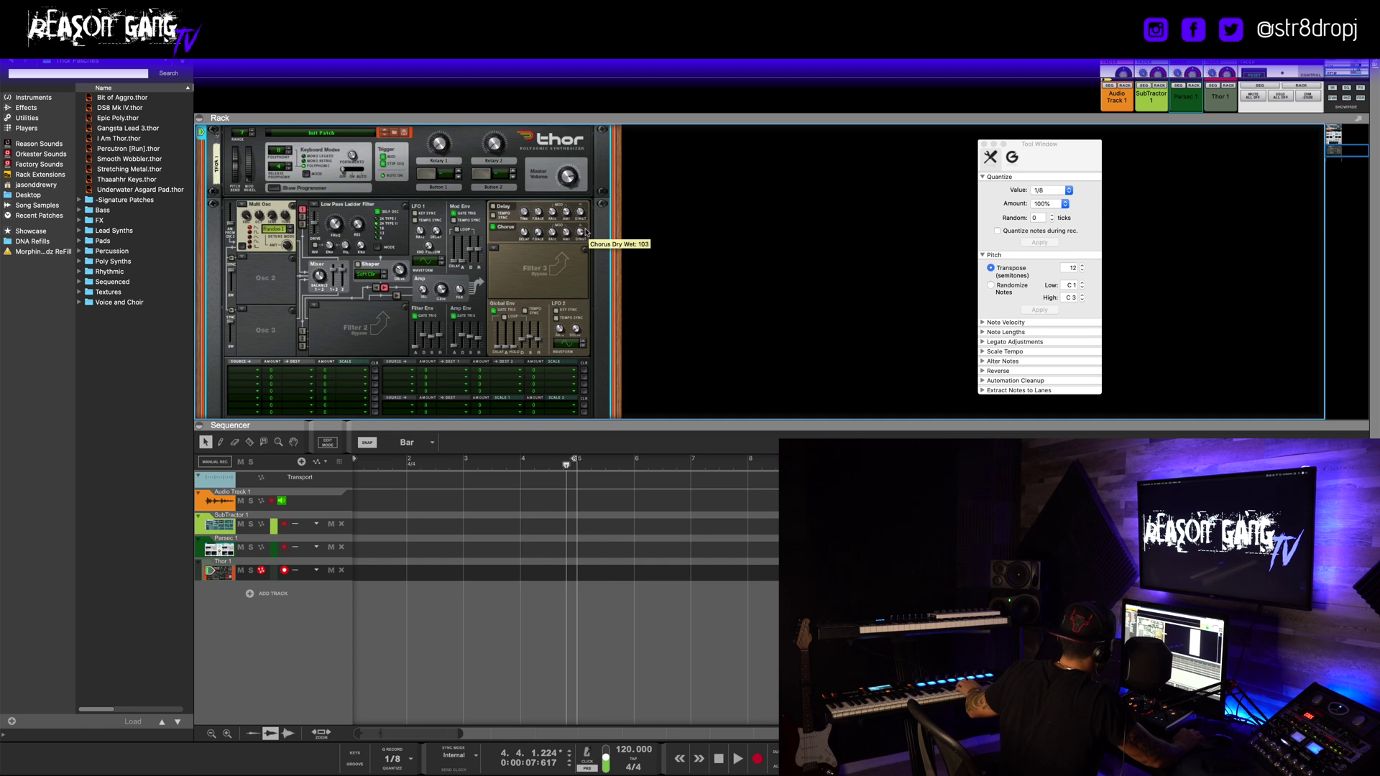
drag(586, 232, 585, 234)
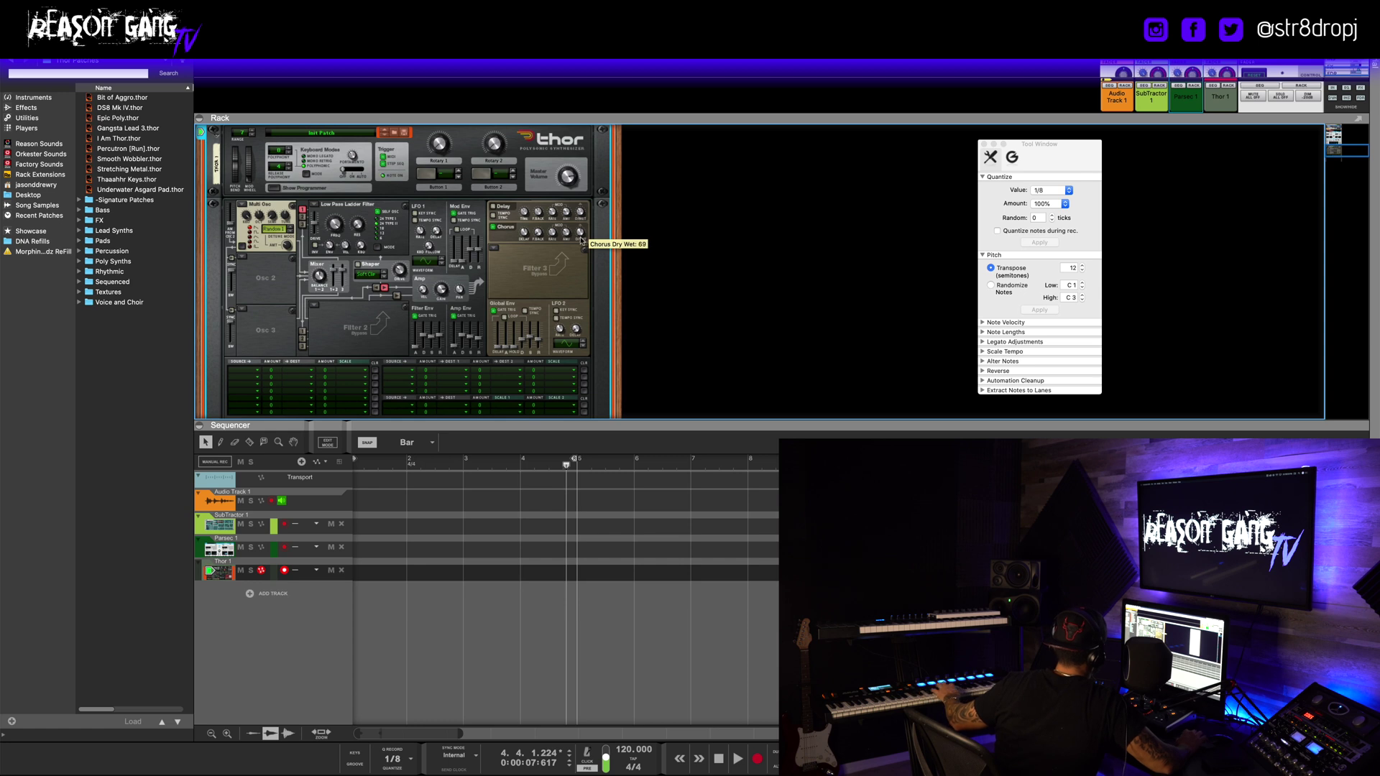
- Enable Send 3 on Thor's mixer channel and start recording on the Thor track from bar 1
key(F5)
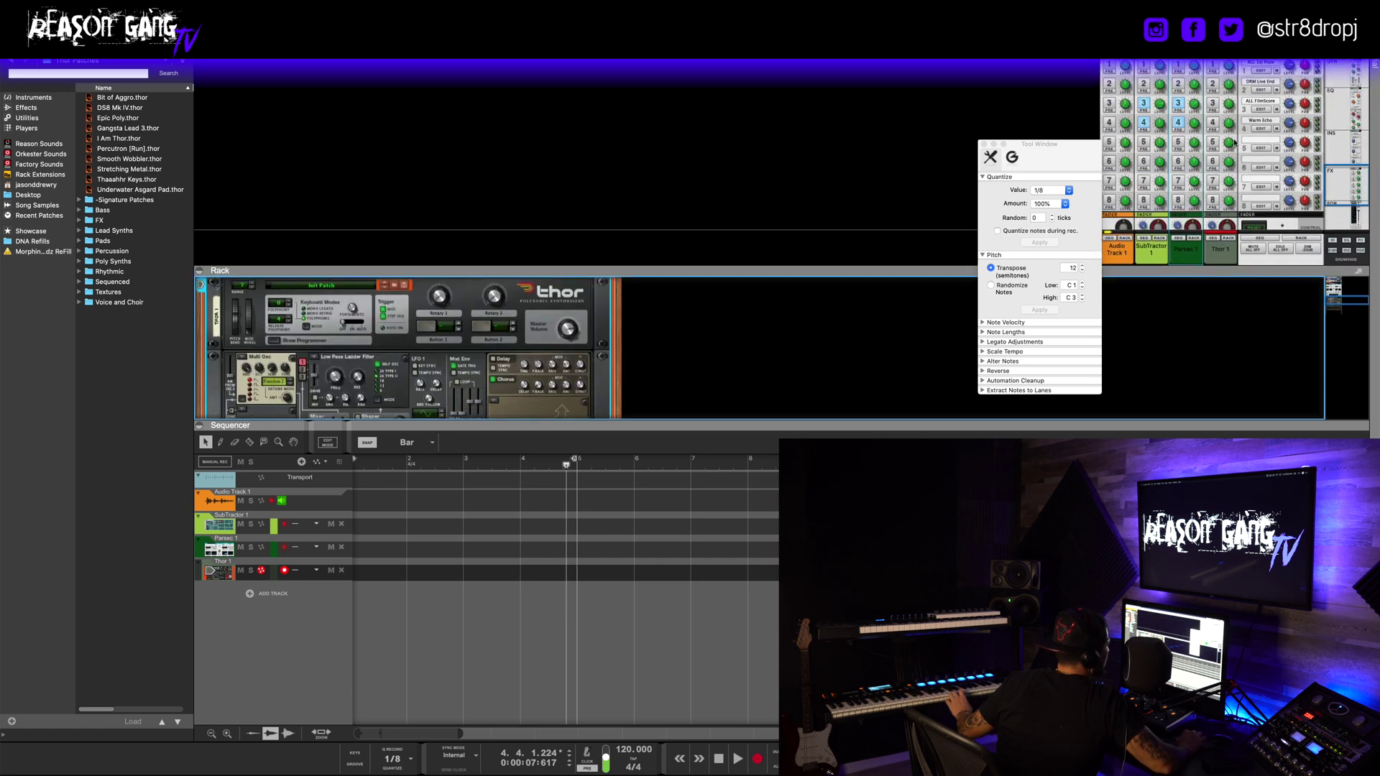
click(1228, 177)
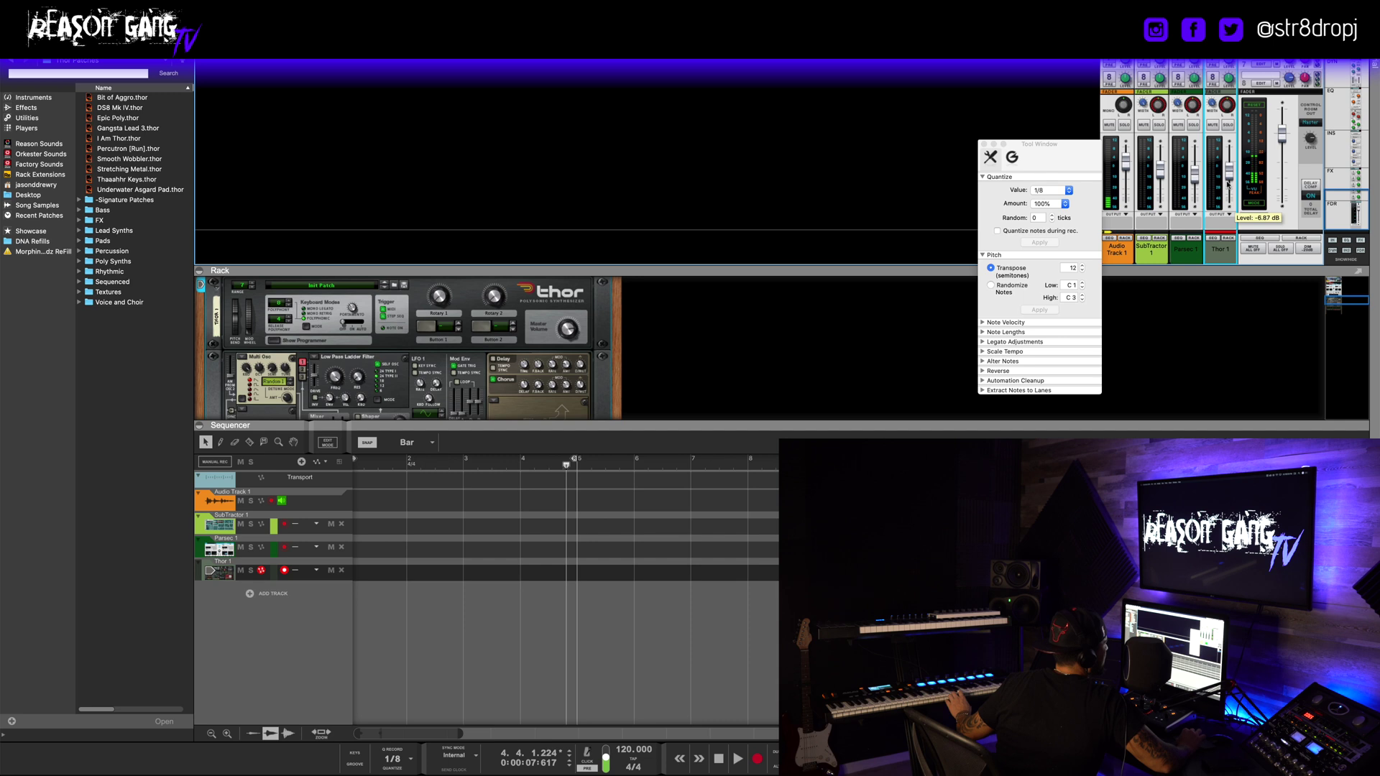
scroll(1226, 169, up, 8)
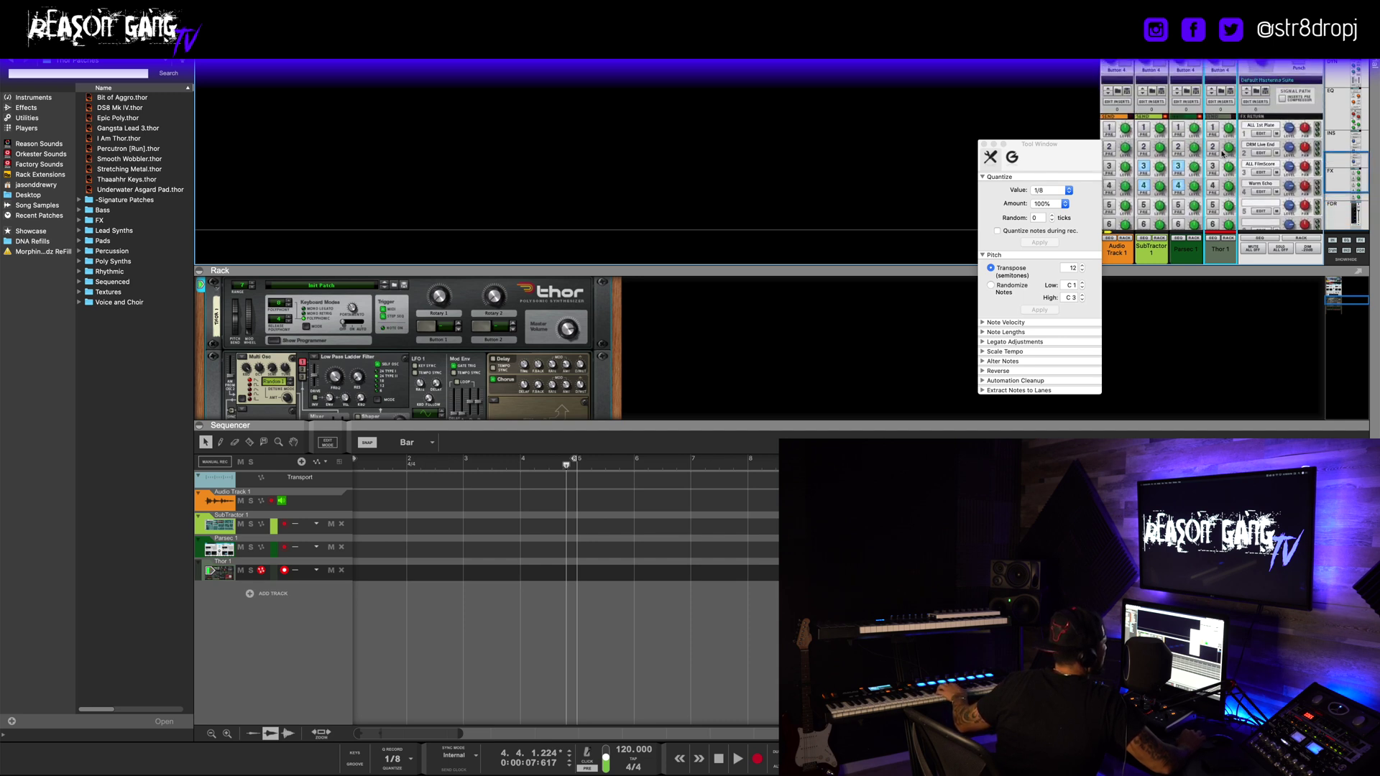
click(1212, 166)
click(718, 758)
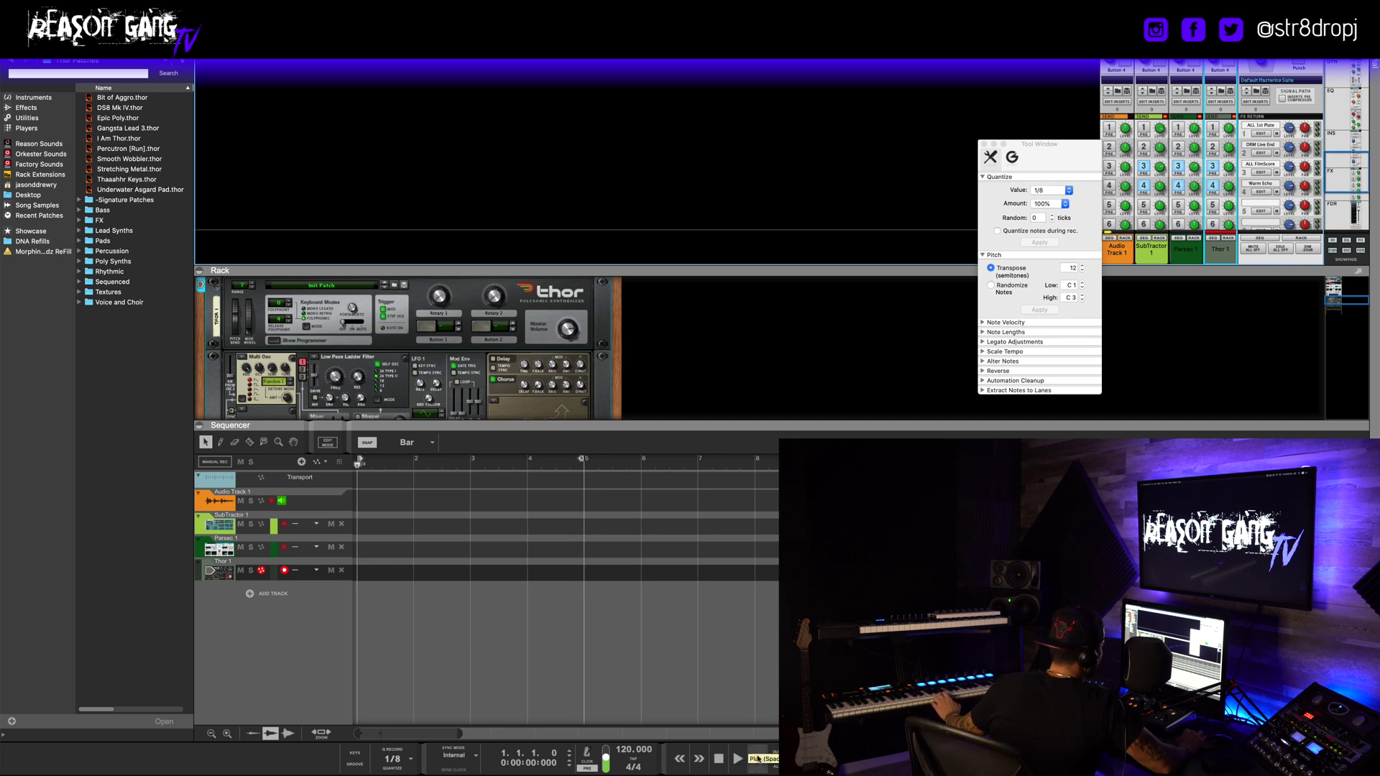
click(759, 759)
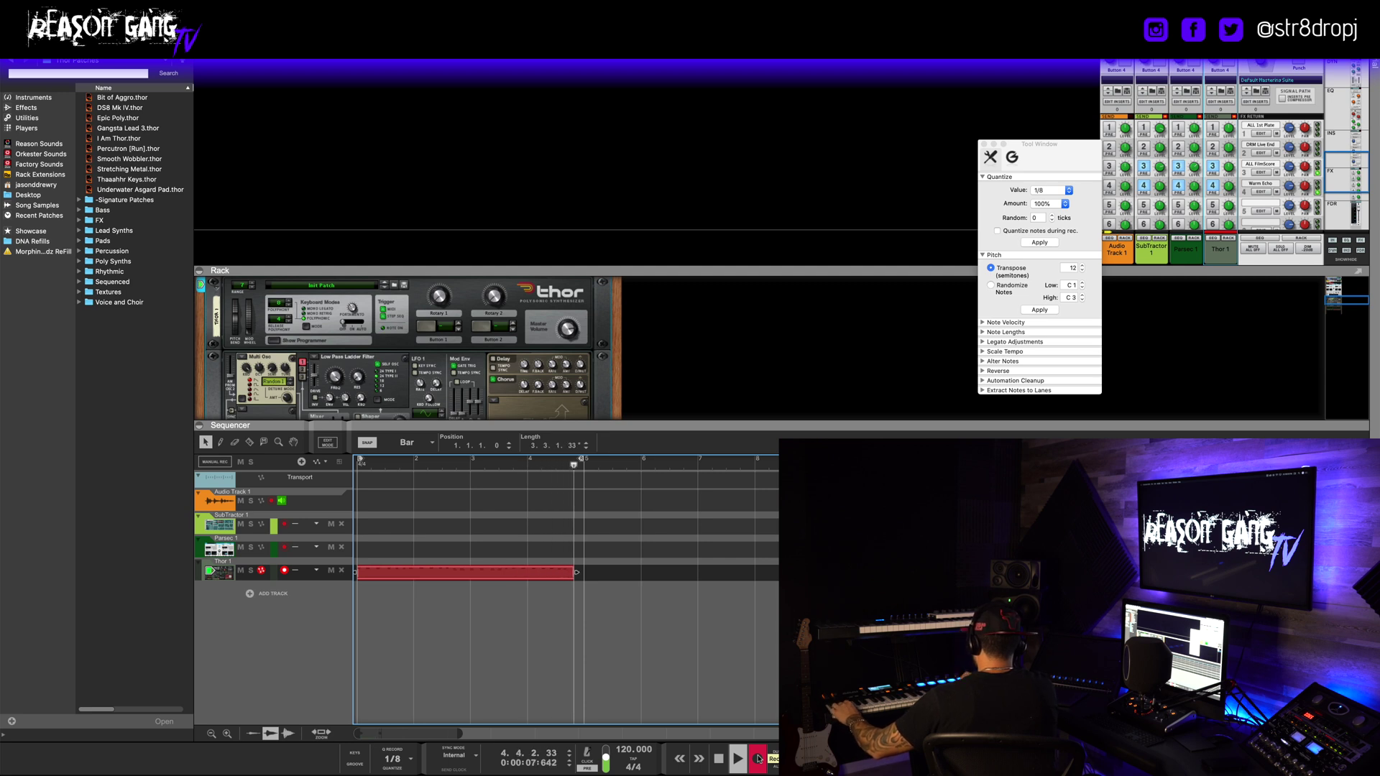
- Stop the Thor recording, play it back, then delete the recorded Thor clip
key(space)
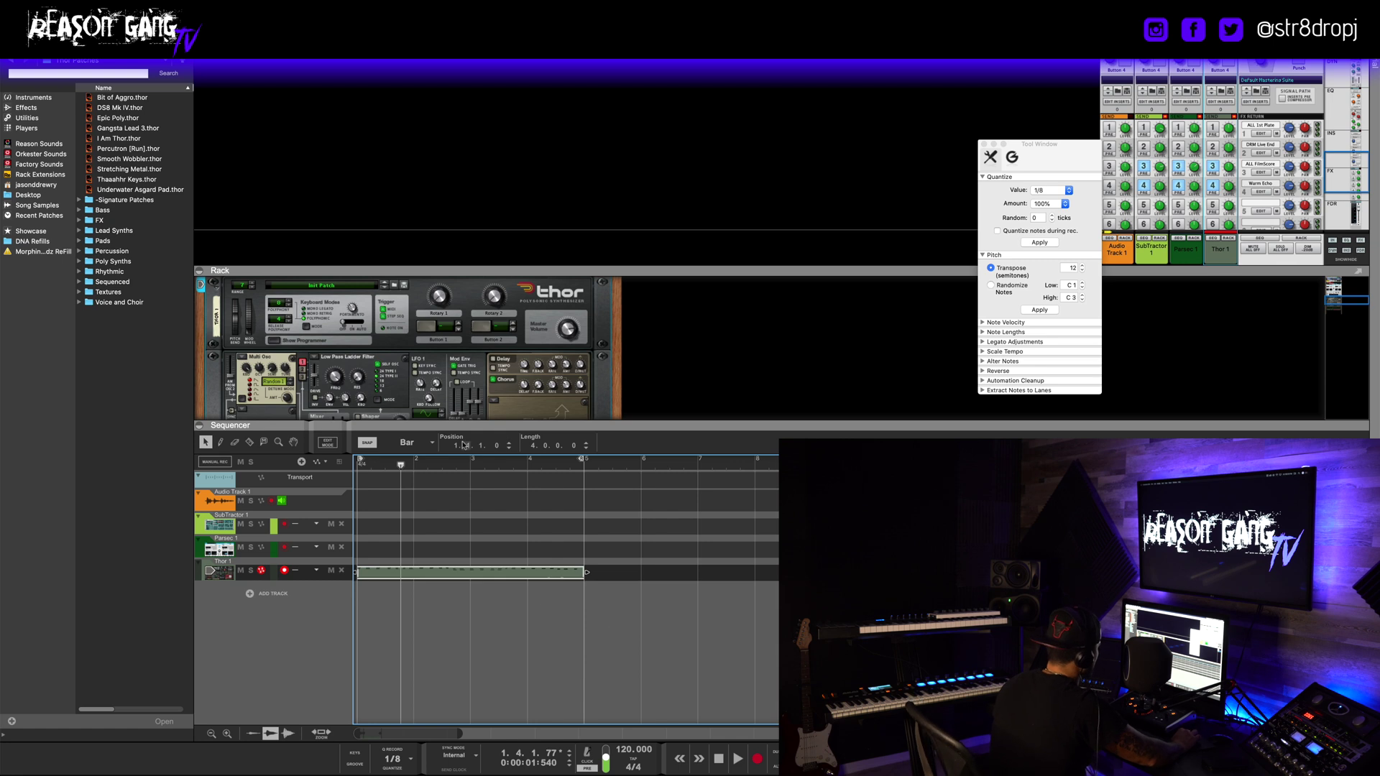
key(space)
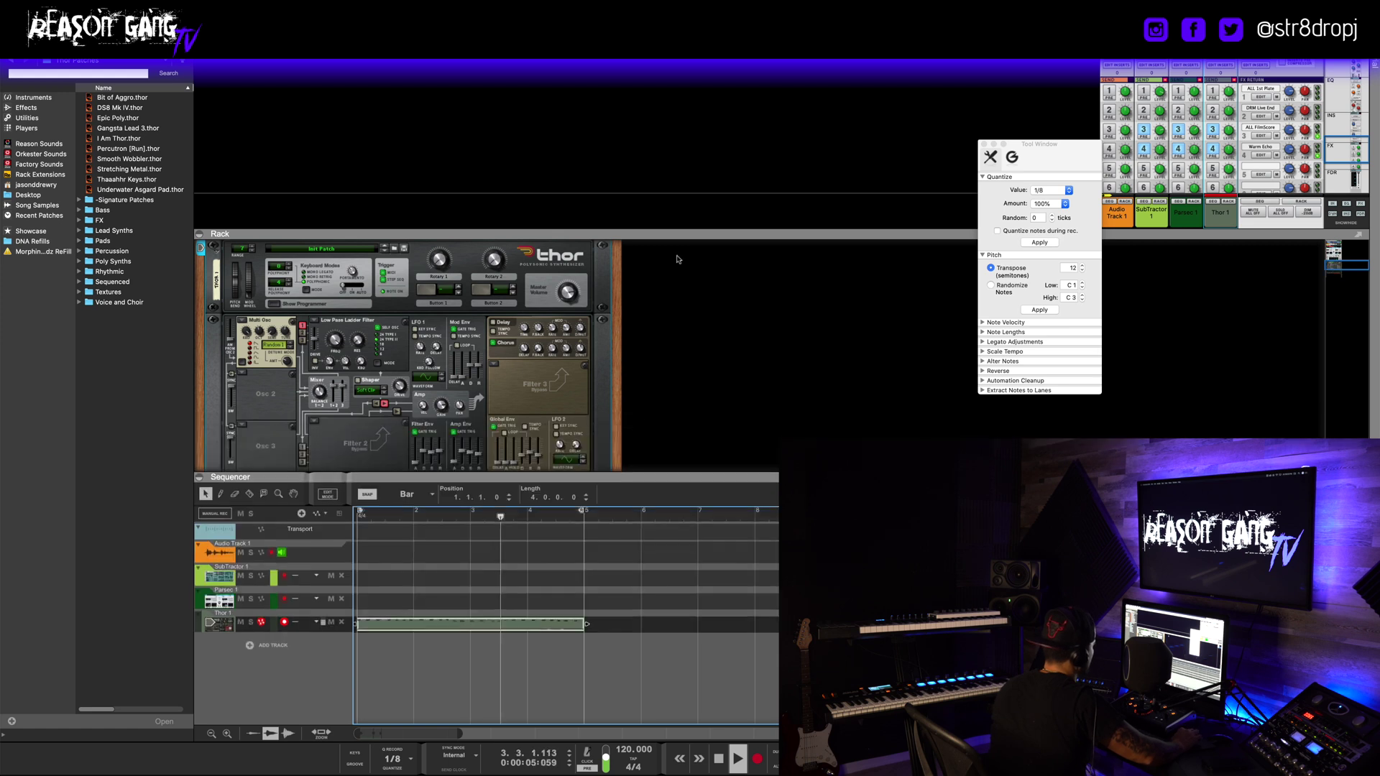
drag(694, 232, 696, 163)
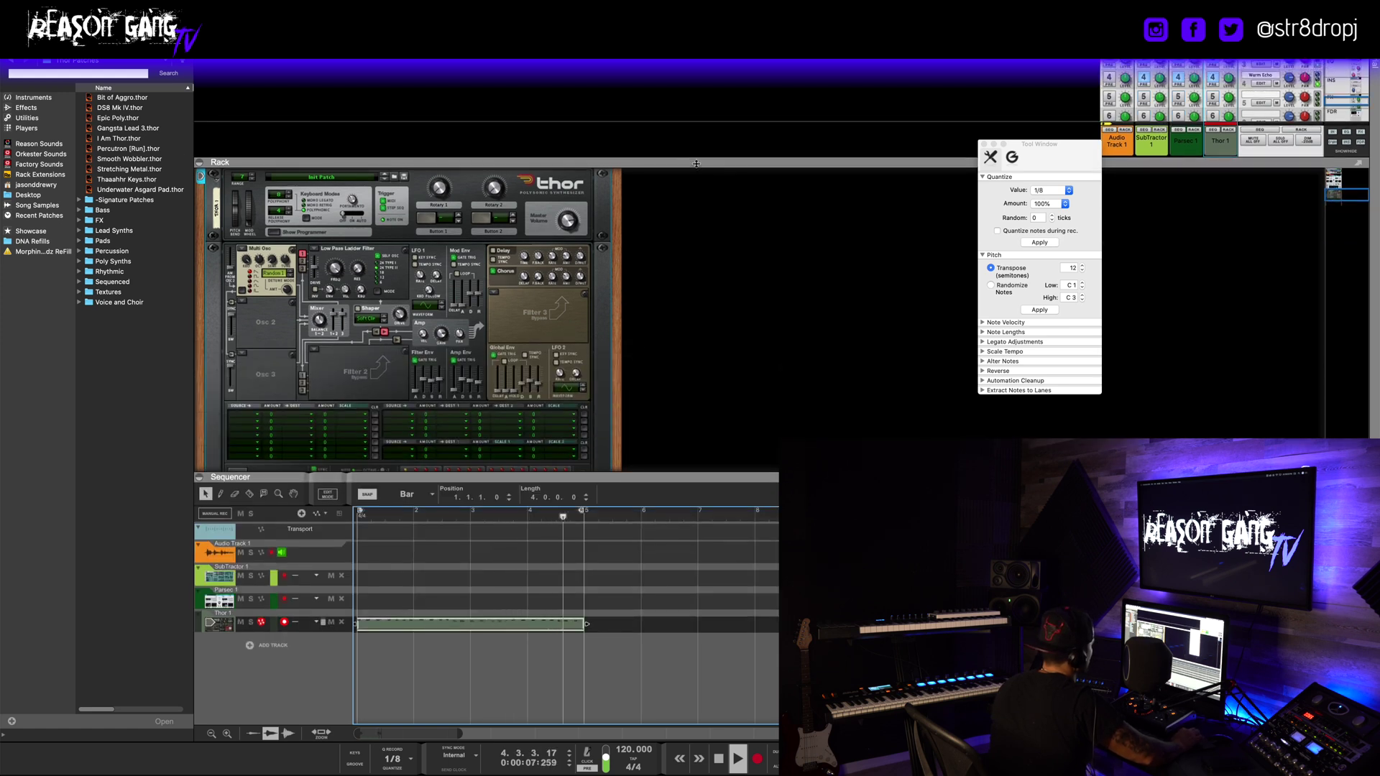
key(space)
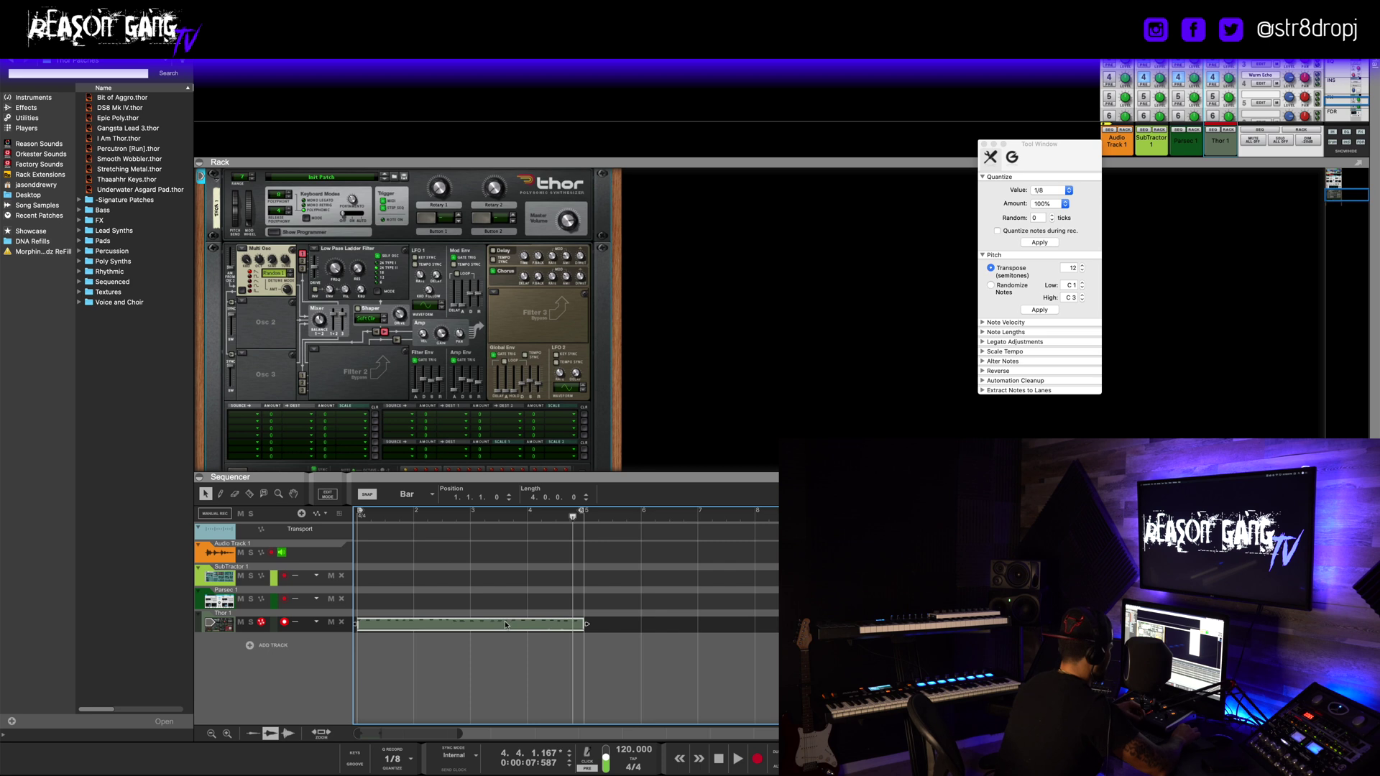
key(Delete)
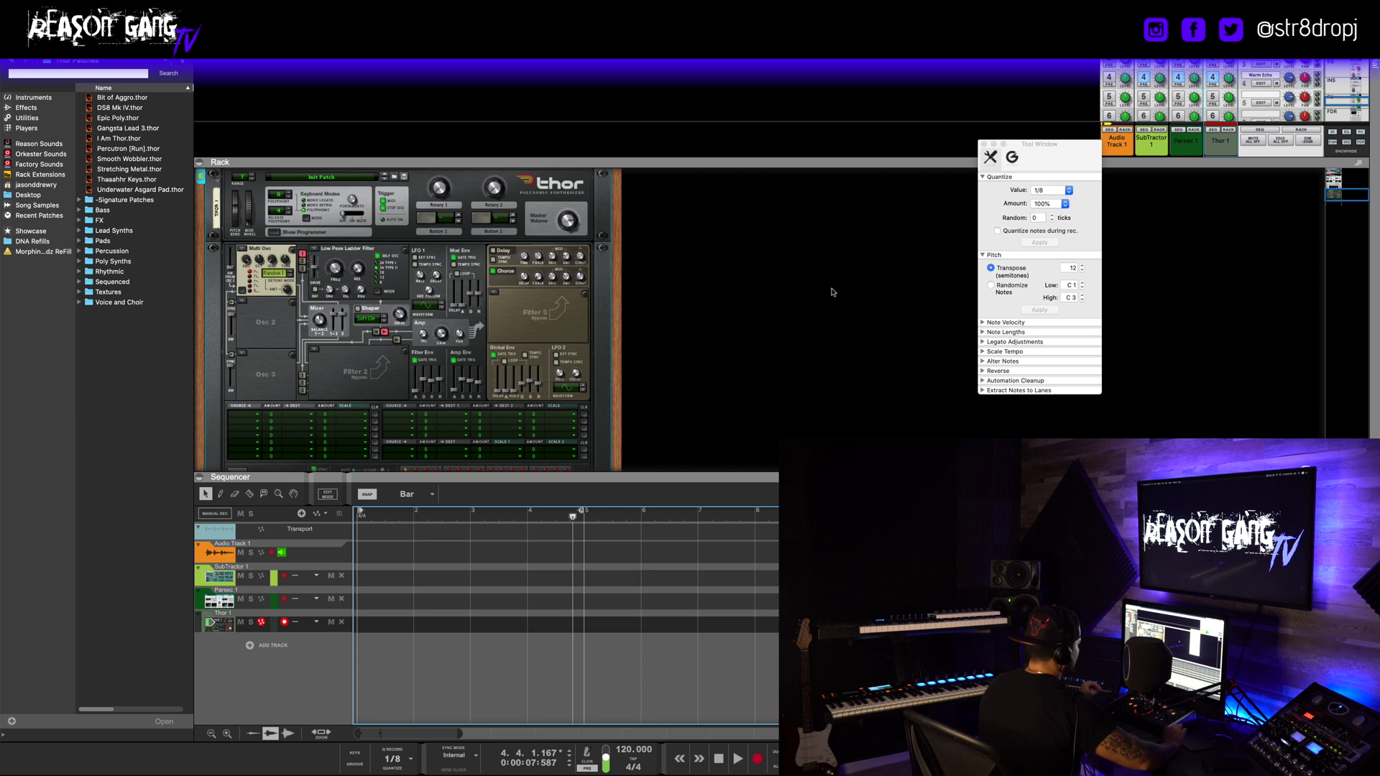
key(KP_Multiply)
key(KP_Multiply)
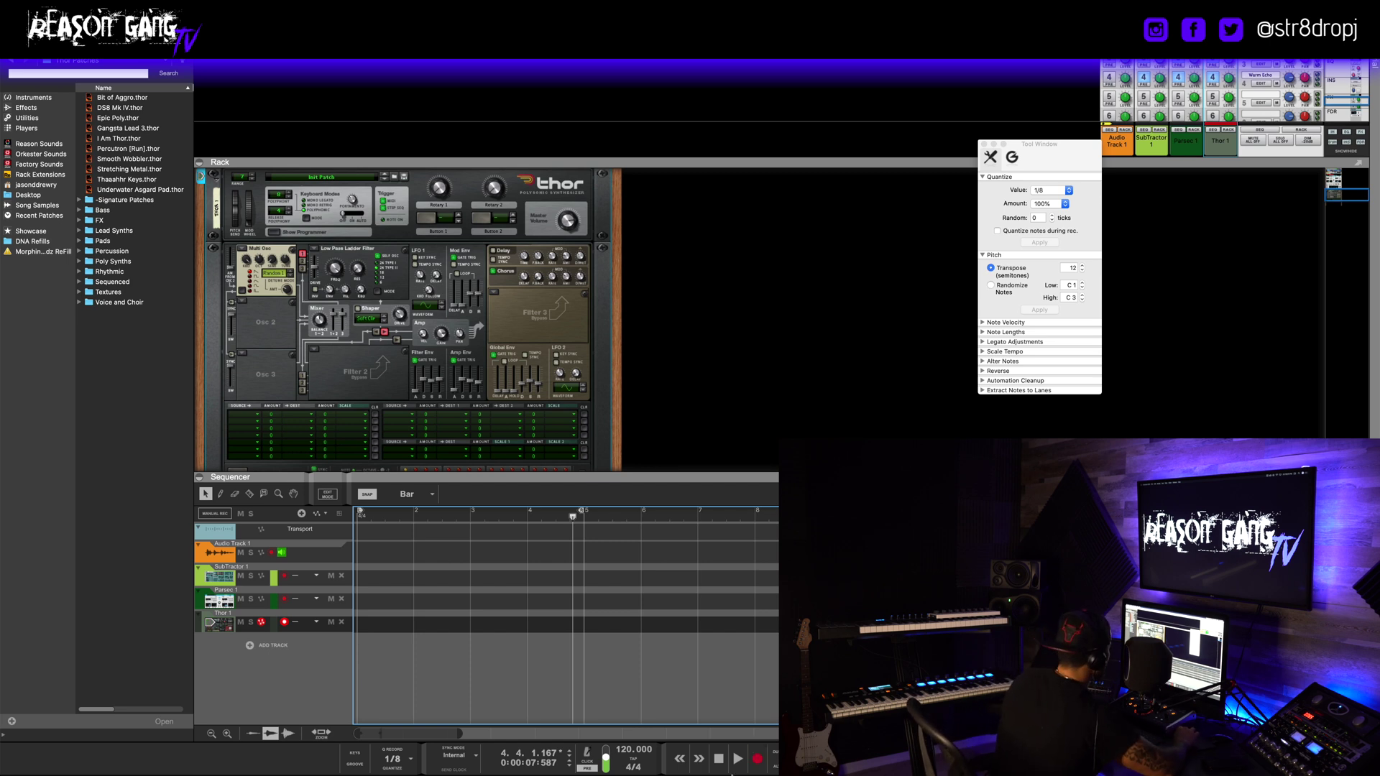
- Rewind the song to 1.1.1.0 and enlarge the rack to show all of Thor
click(718, 759)
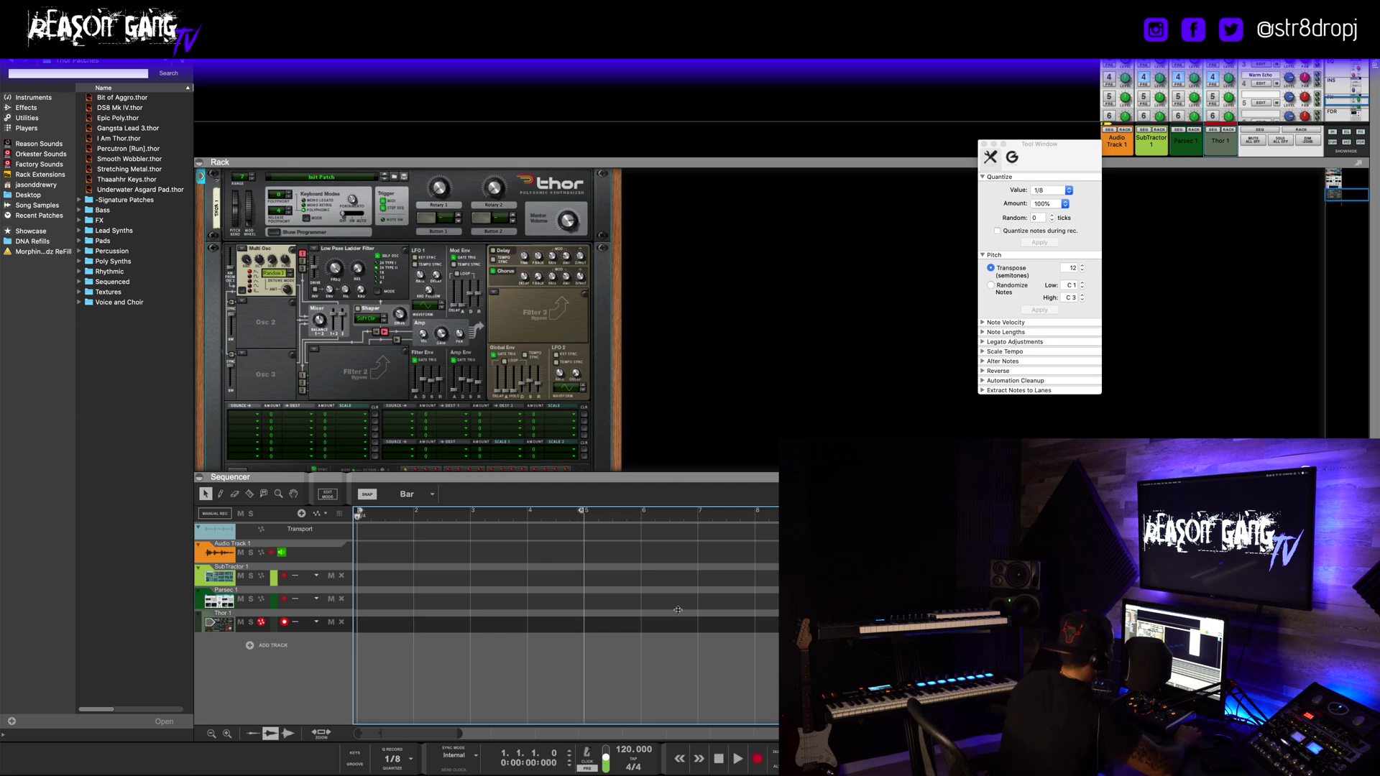
drag(677, 474, 678, 610)
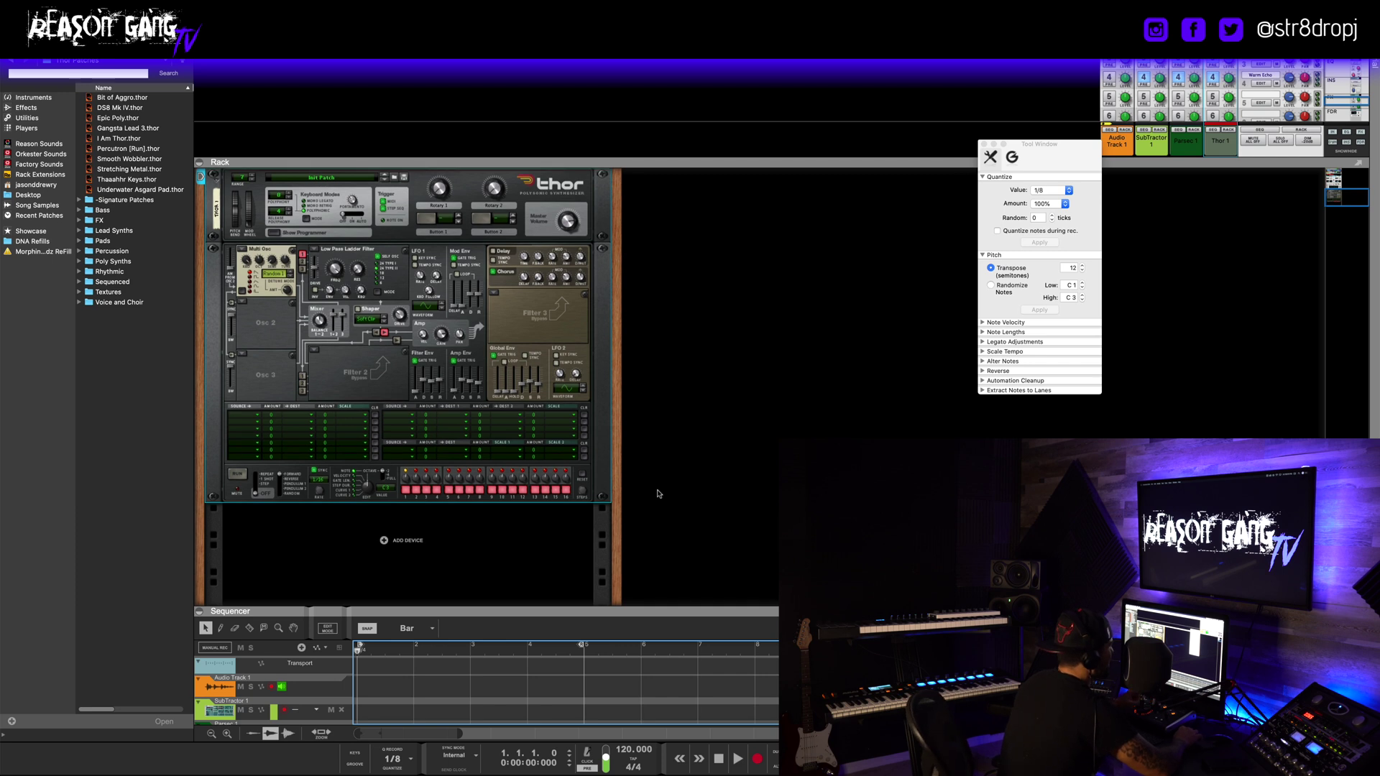
scroll(659, 494, up, 2)
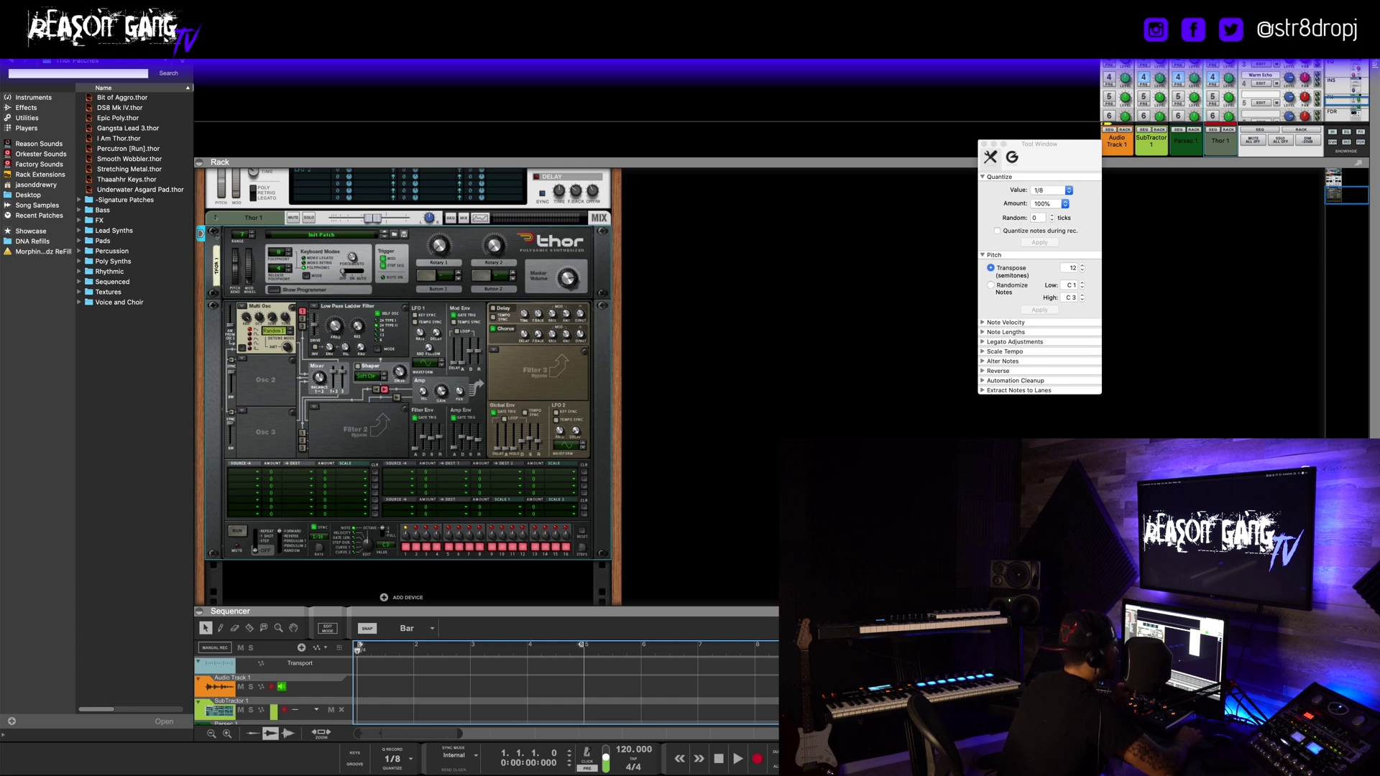
- Scroll up to the rack's top: Master Section, RV7000 reverbs, The Echo, SubTractor, Parsec
scroll(409, 388, up, 10)
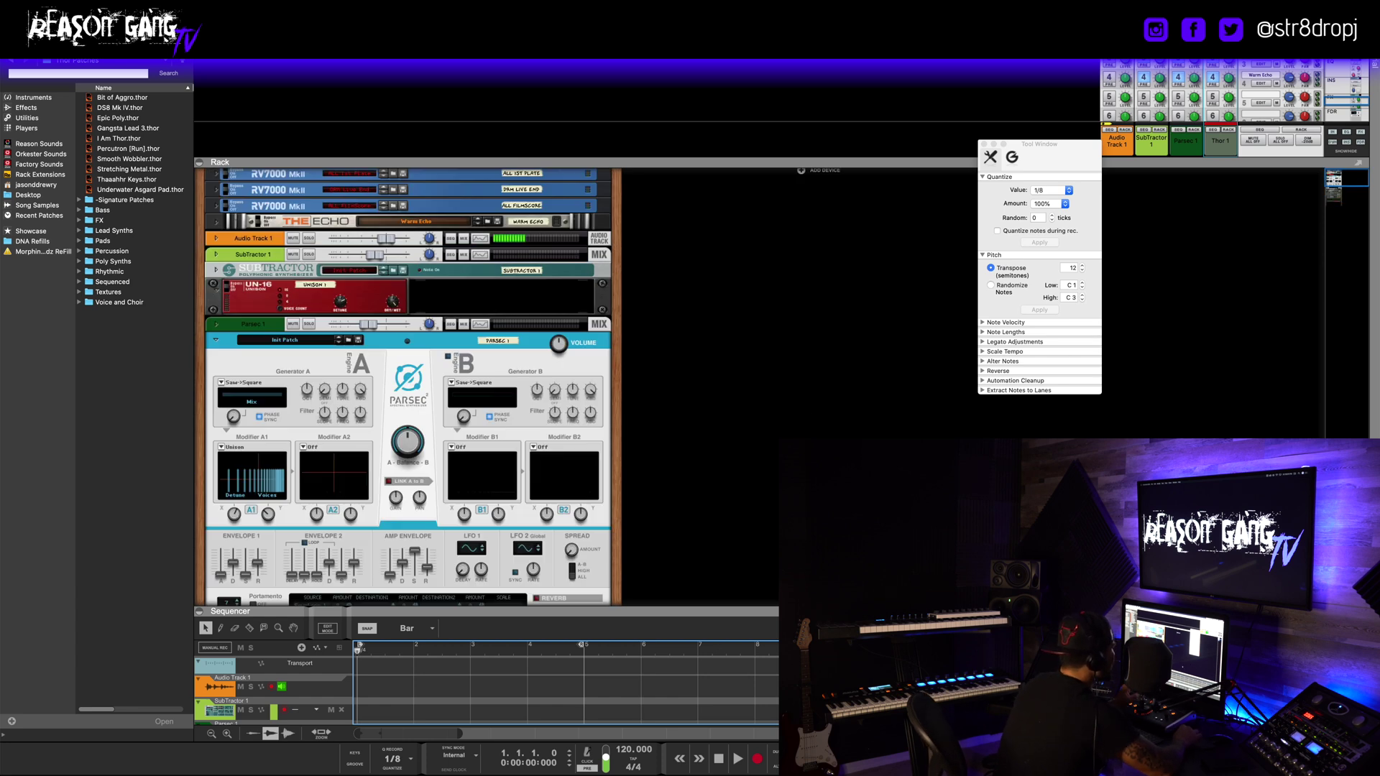